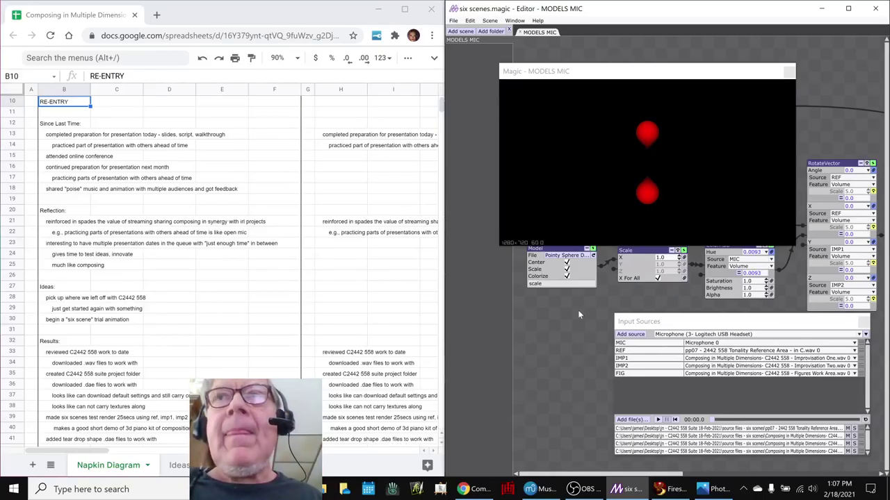
Check the live stream in OBS Studio, then return to the Magic editor
key(space)
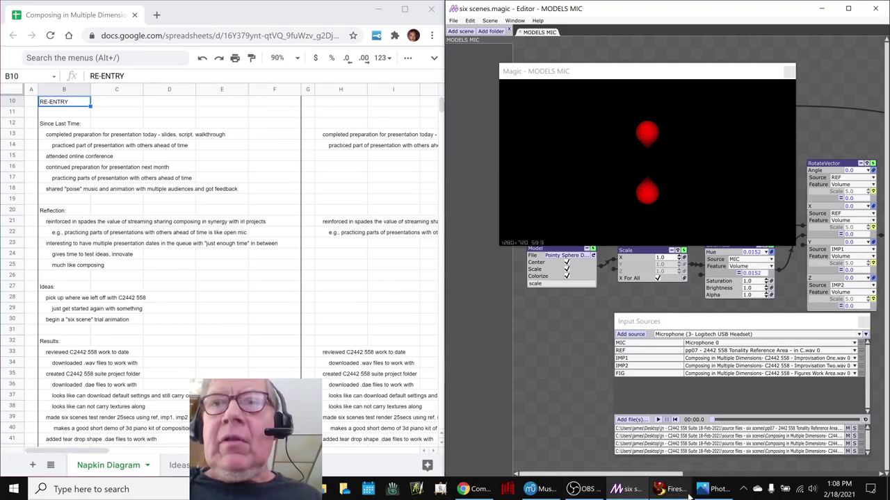
click(582, 490)
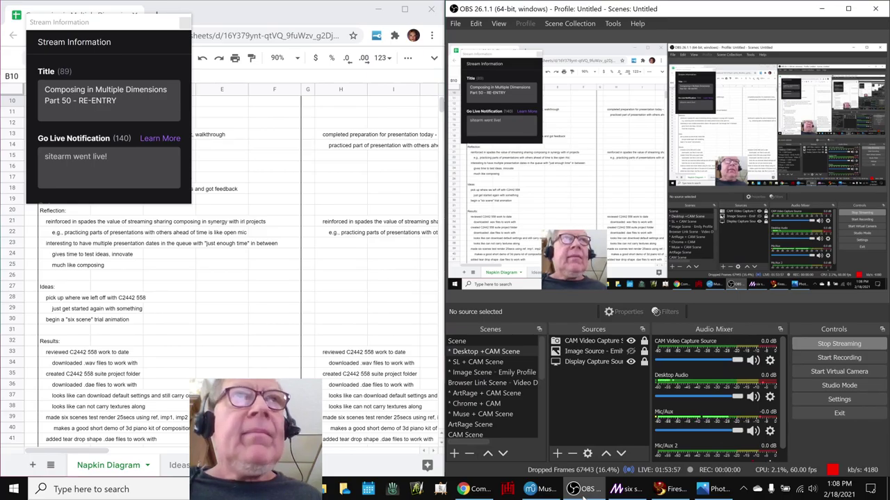
click(583, 489)
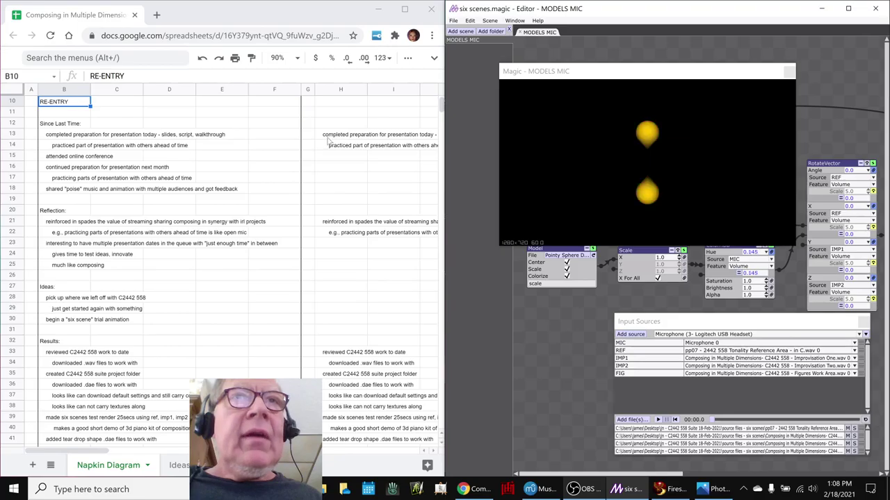
Review the column H notes under Since Last Time and Reflection, from H13 to H22, bringing their full text into view
click(328, 135)
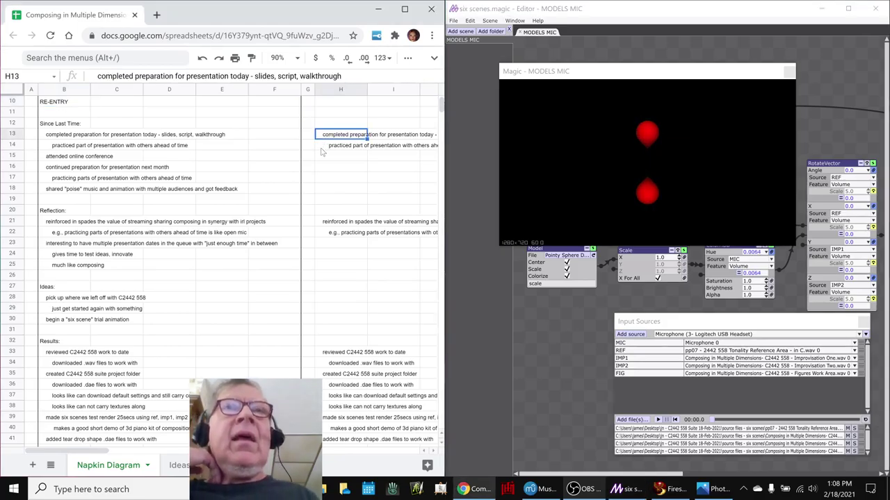
click(330, 147)
click(328, 222)
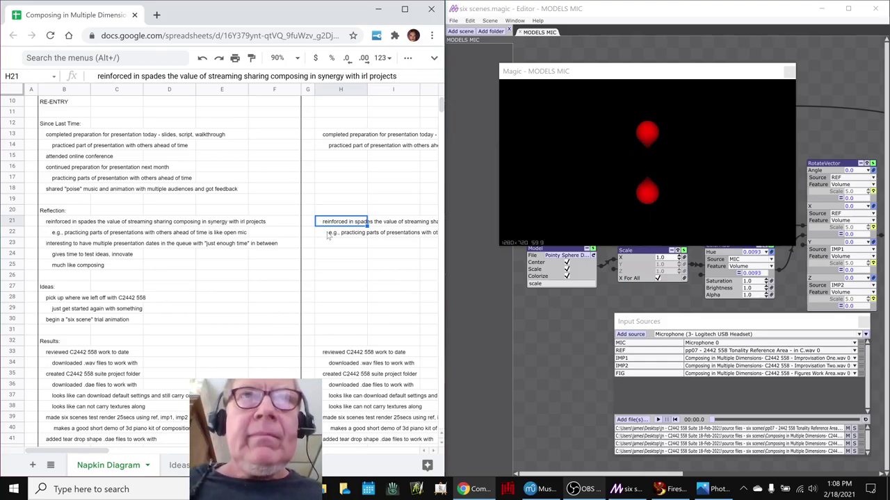
click(328, 235)
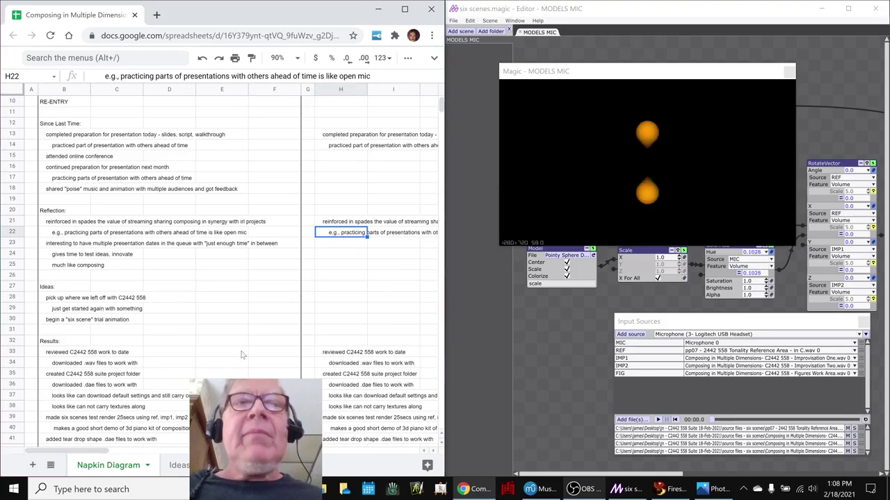
drag(79, 450, 118, 456)
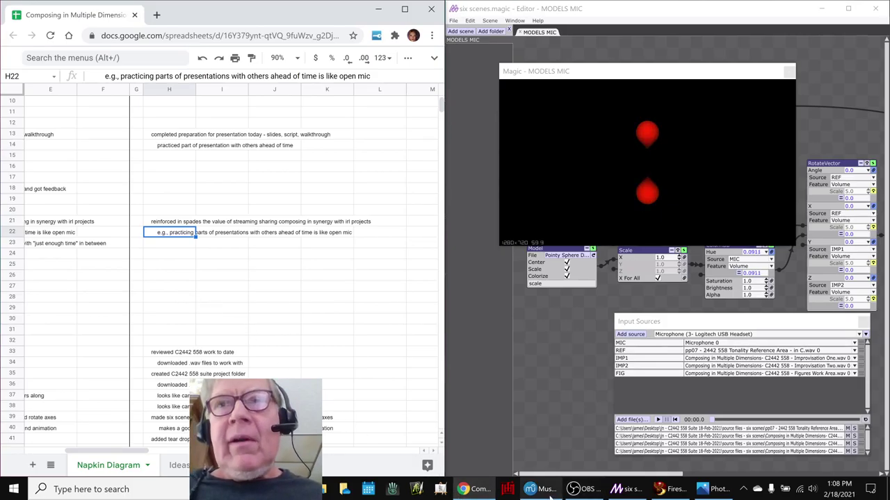
View the IOLE Stage Set 18-Feb-2021 image maximized in Photos, then put the window away
click(706, 490)
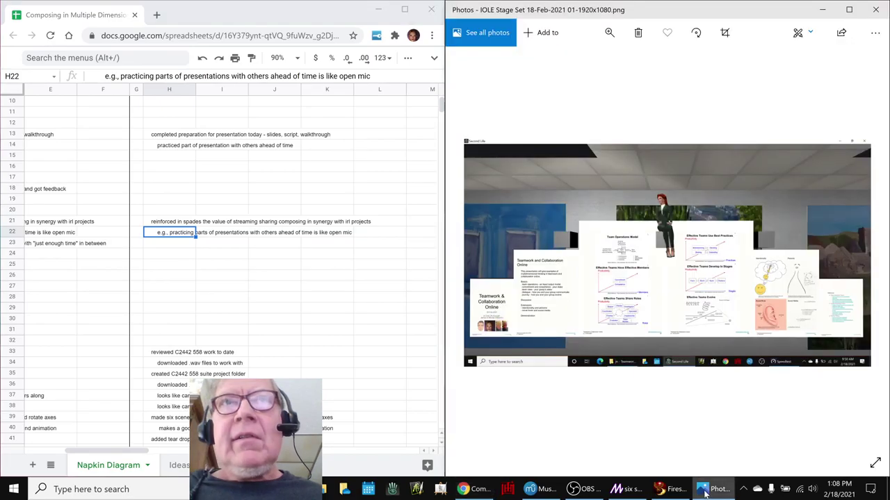
click(849, 10)
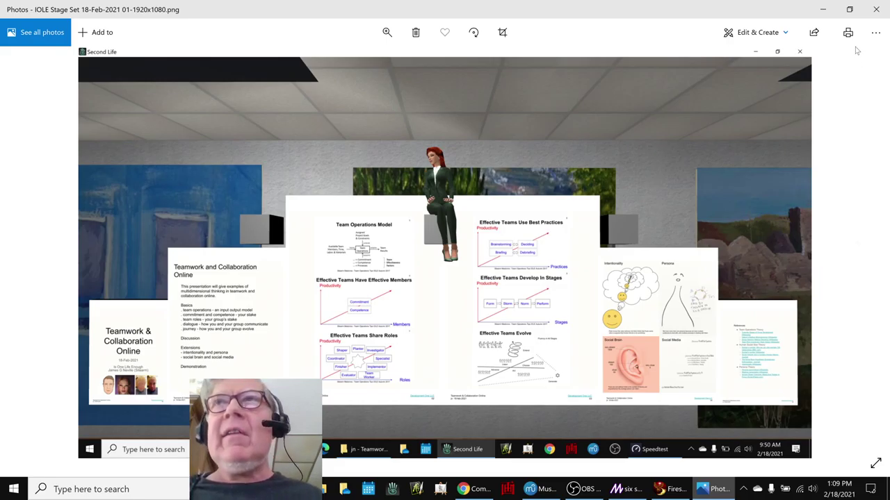
click(824, 10)
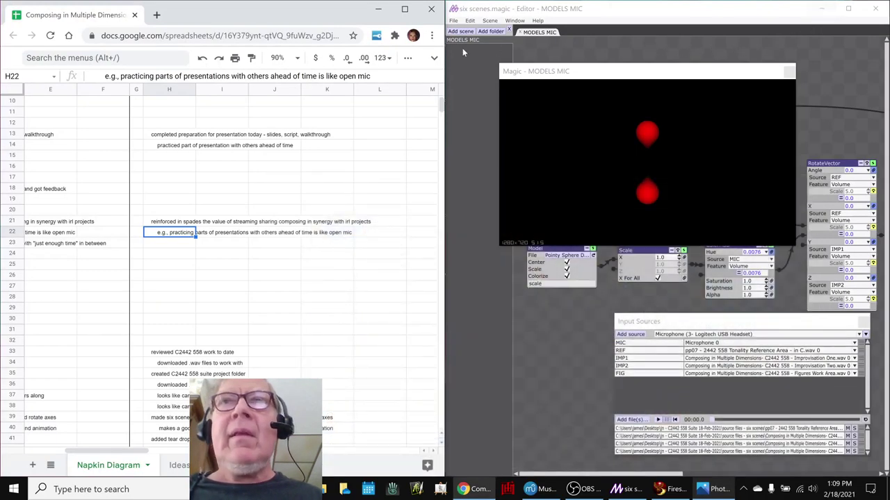
Review the Results notes starting at H33 and bring up the Improvisation Two score in MuseScore
click(169, 351)
scroll(163, 357, down, 3)
scroll(164, 357, down, 2)
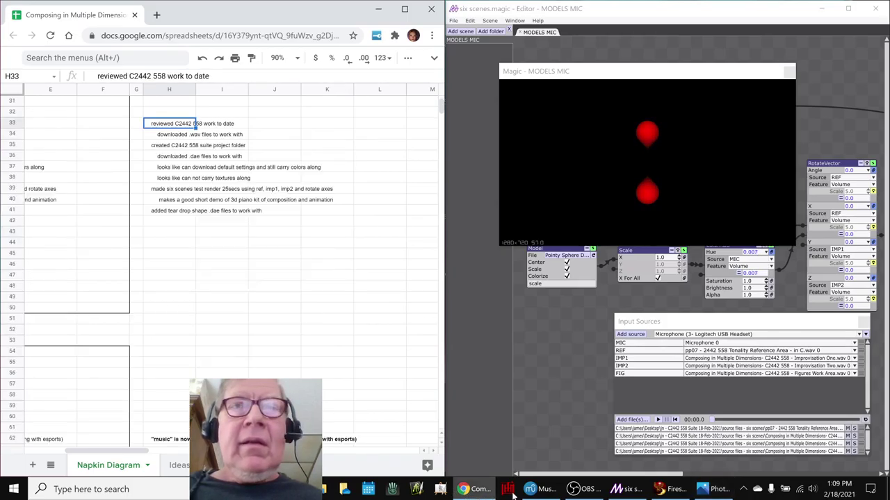
click(539, 489)
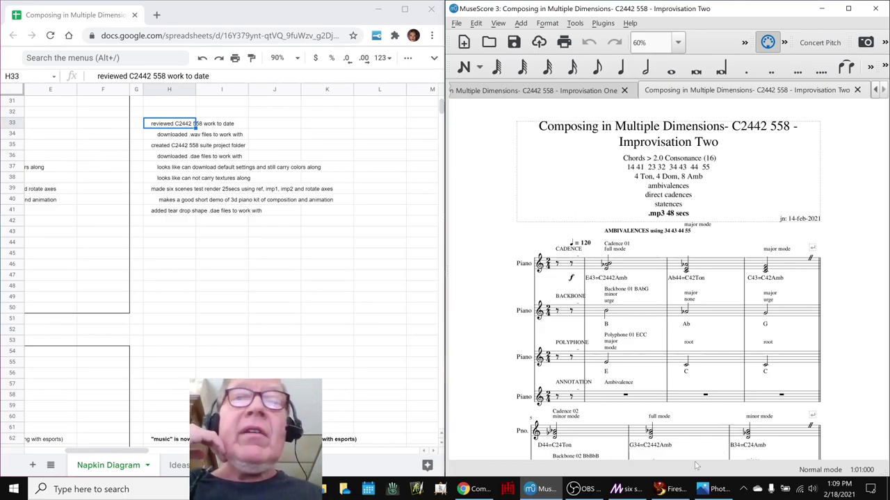
Switch to Firestorm and examine the rows of coloured piano kit blocks from the front
click(671, 490)
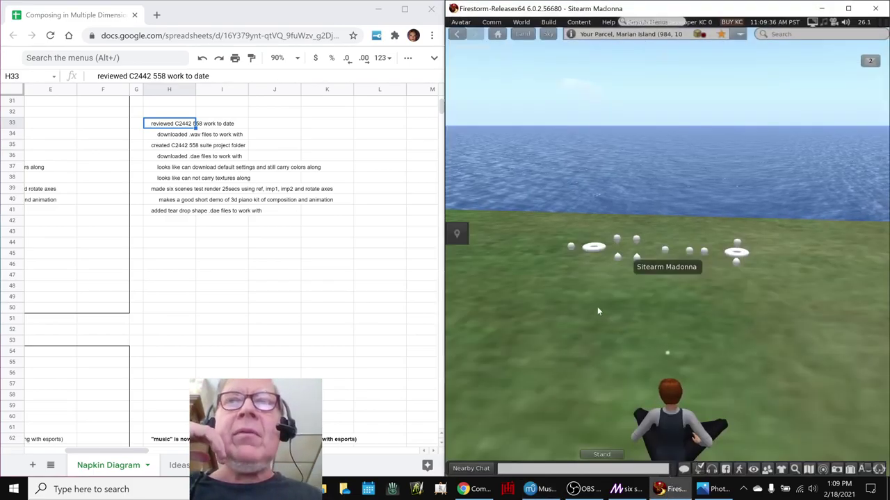
alt+drag(785, 305, 869, 323)
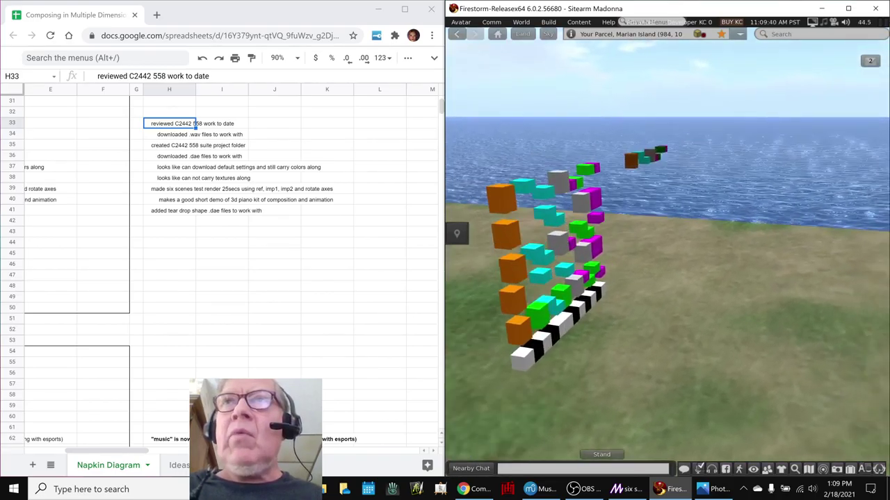
alt+drag(619, 232, 600, 232)
alt+drag(542, 192, 472, 192)
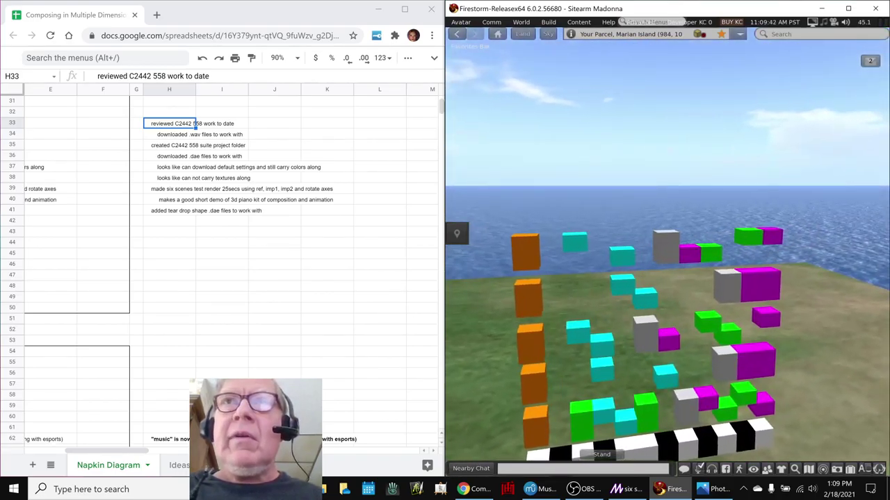
alt+drag(666, 247, 666, 230)
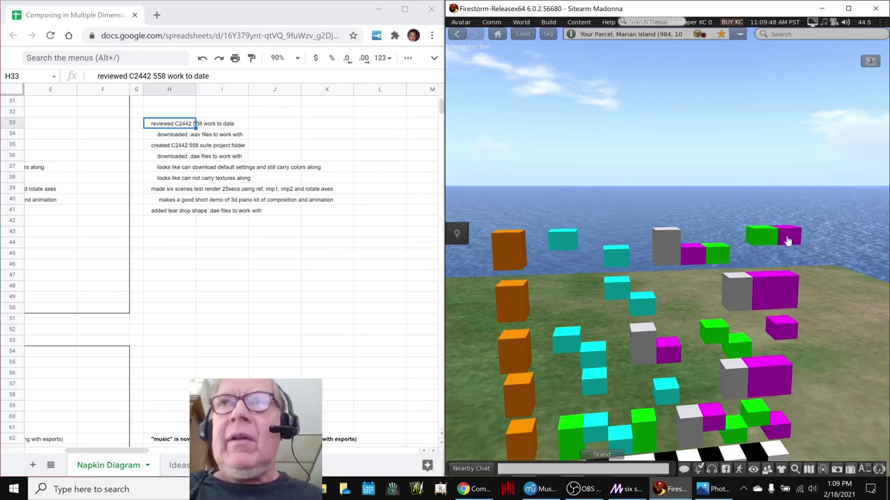
Switch to MuseScore and display the scales in the pp07 - 2442 558 Tonality Reference Area - in C score
click(530, 490)
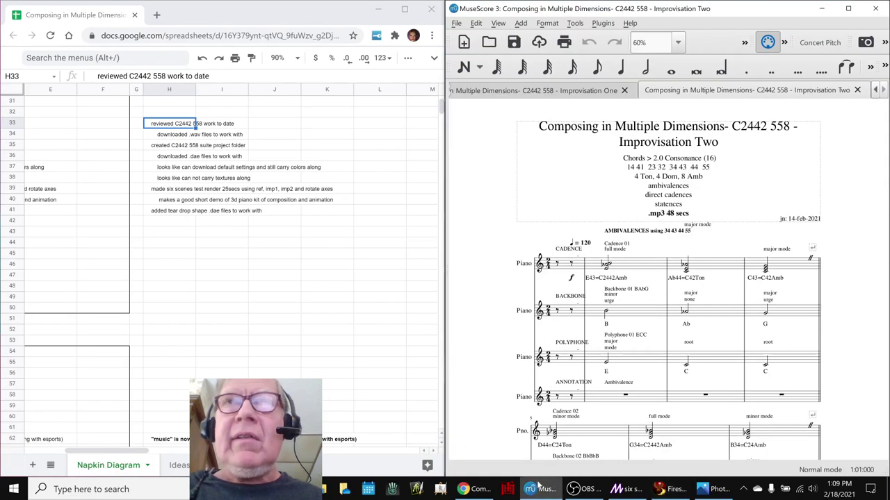
click(875, 90)
click(875, 90)
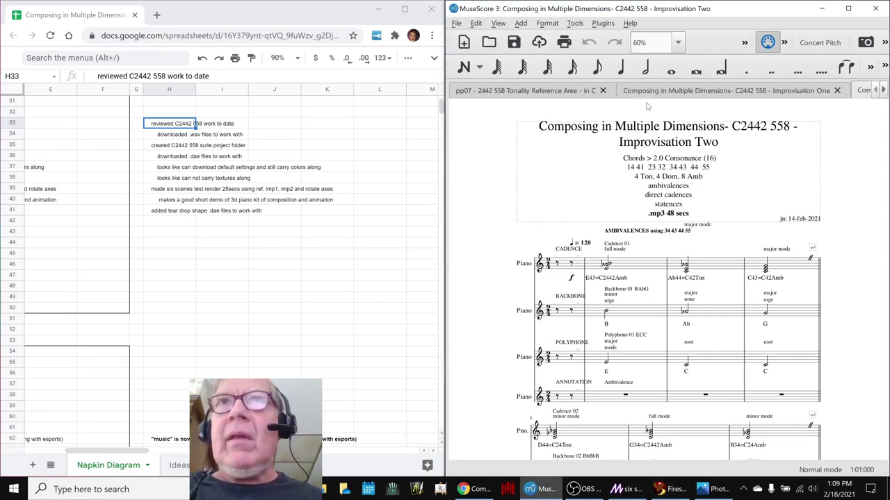
click(532, 92)
scroll(541, 144, down, 2)
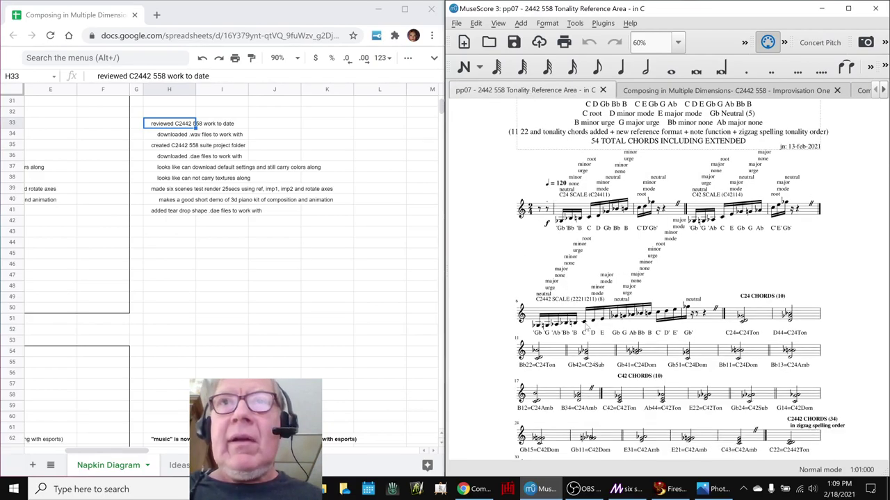
Step through the notes of the C2442 scale in measure 7, from C up to B
click(586, 323)
key(Right)
key(Right)
key(Right)
key(Right)
key(Right)
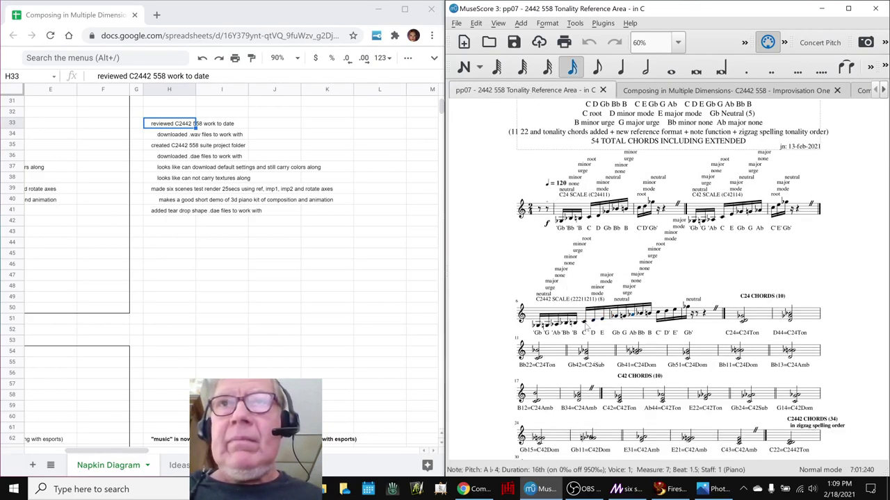
key(Right)
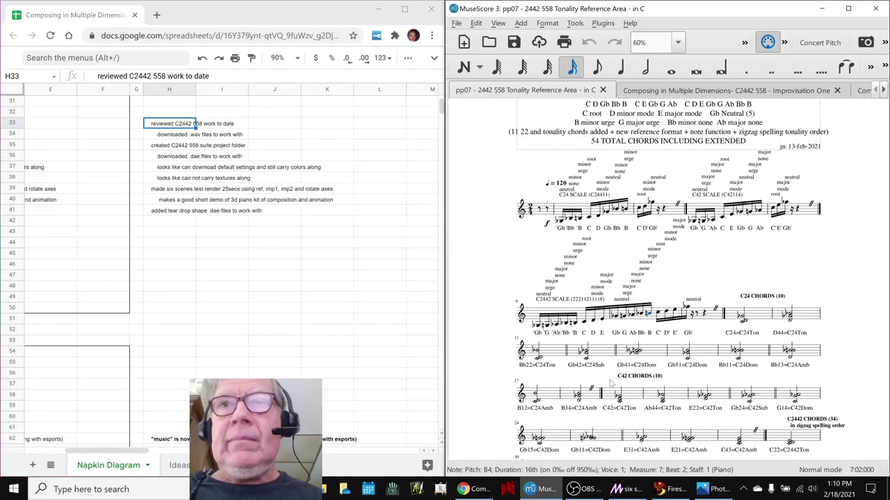
Bring back the piano kit blocks in Firestorm and select the downloaded .dae files note in H36
click(664, 489)
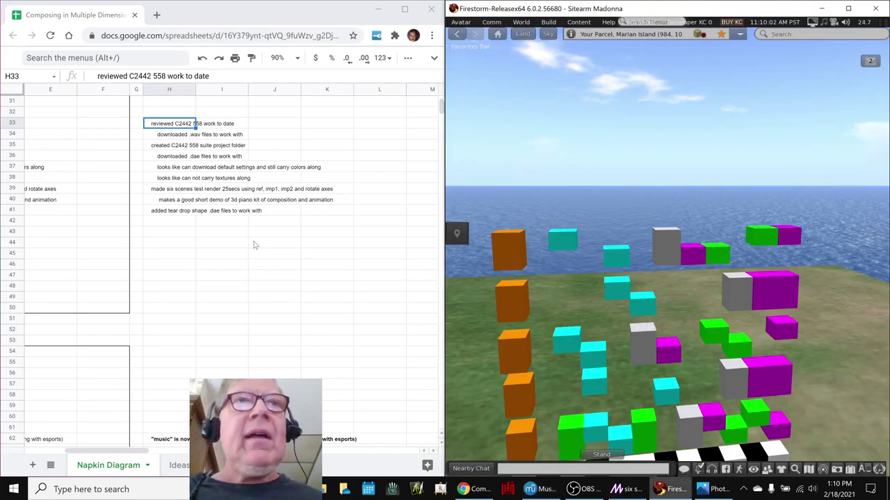
click(184, 159)
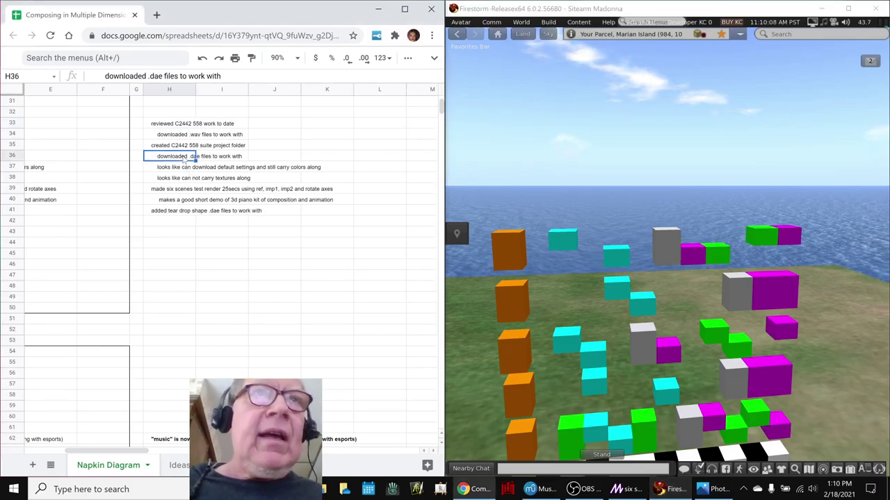
In Magic, deactivate the Pointy Sphere model and activate the Piano Kit C4 model, keeping the preview window clear of the nodes while switching
click(625, 490)
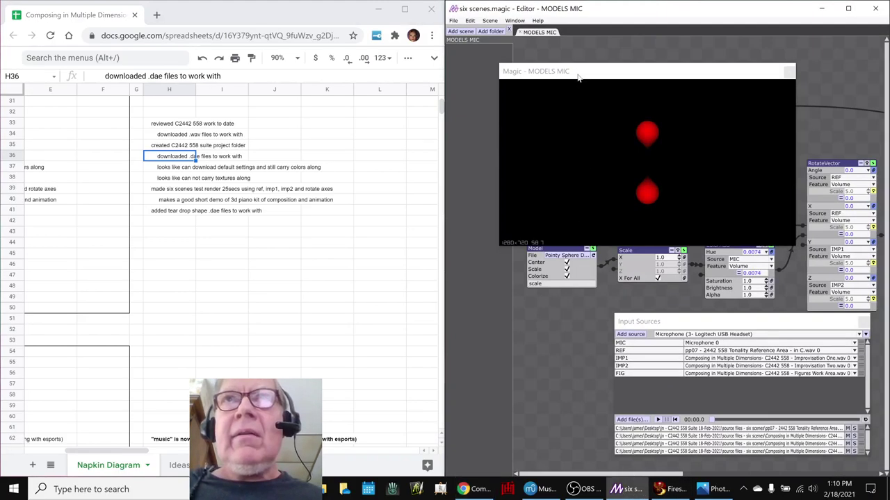
drag(574, 101, 555, 310)
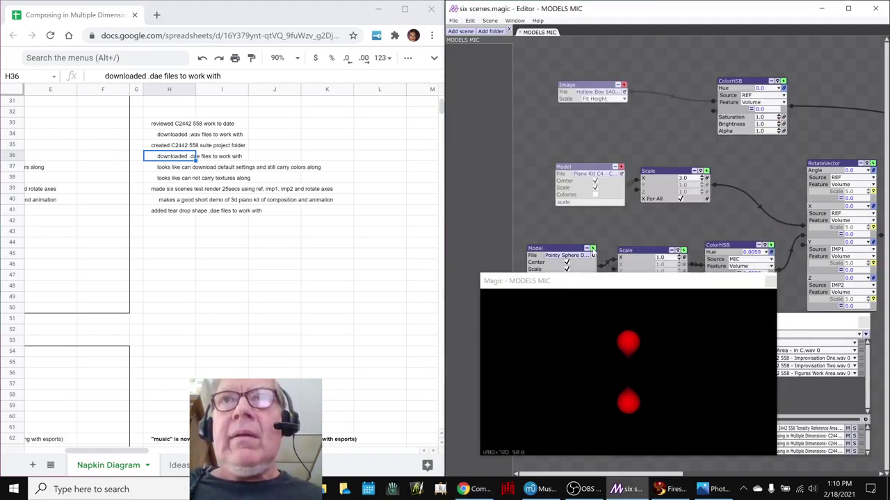
click(592, 248)
click(621, 168)
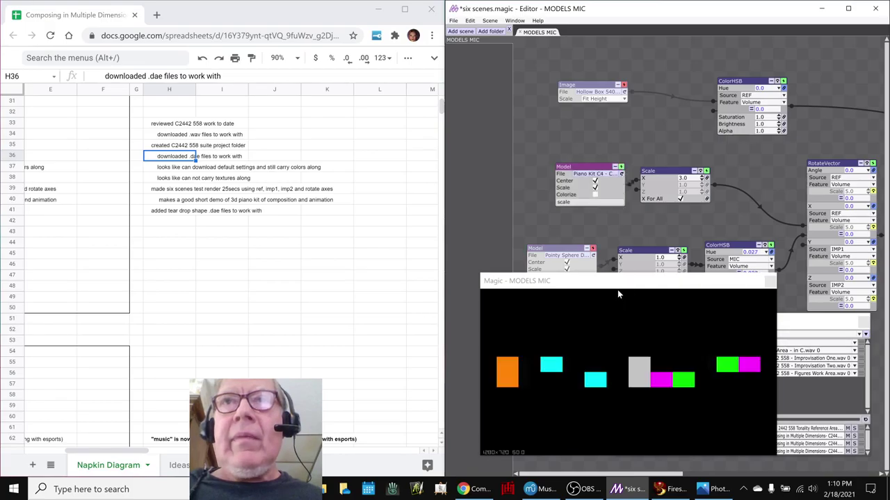
drag(623, 288, 641, 116)
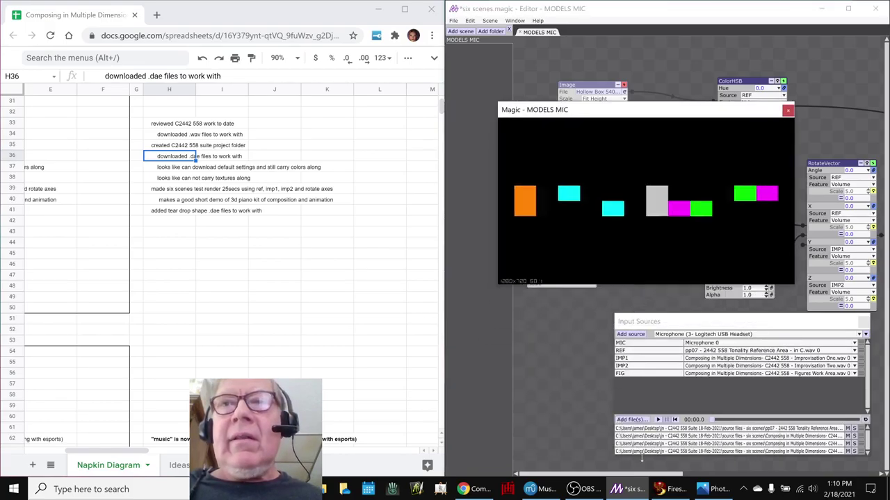
Switch to Firestorm and inspect the top row of blocks, the Piano Kit C4 - C2442 558 COLOR DUO object
click(671, 490)
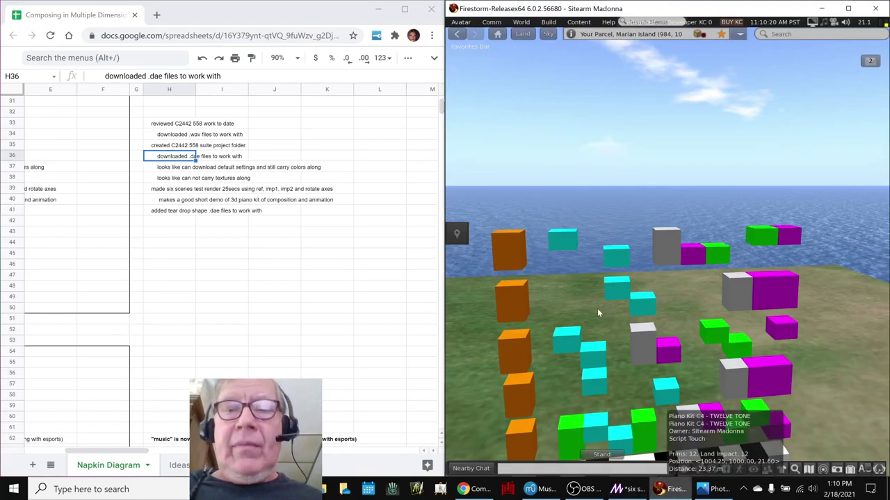
alt+drag(627, 272, 639, 230)
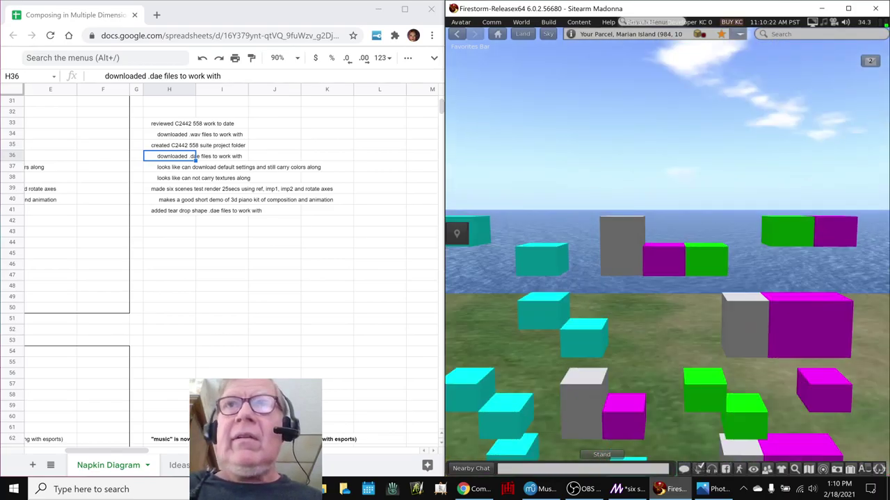
scroll(653, 271, down, 5)
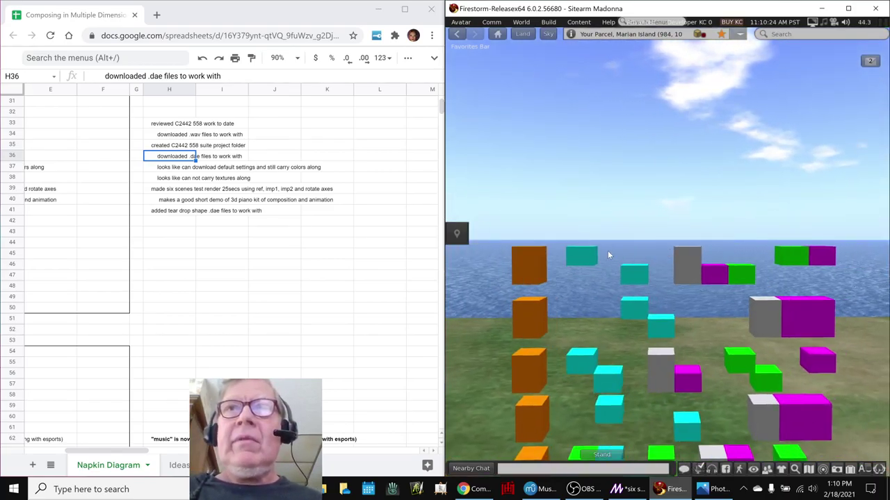
mouse_move(681, 272)
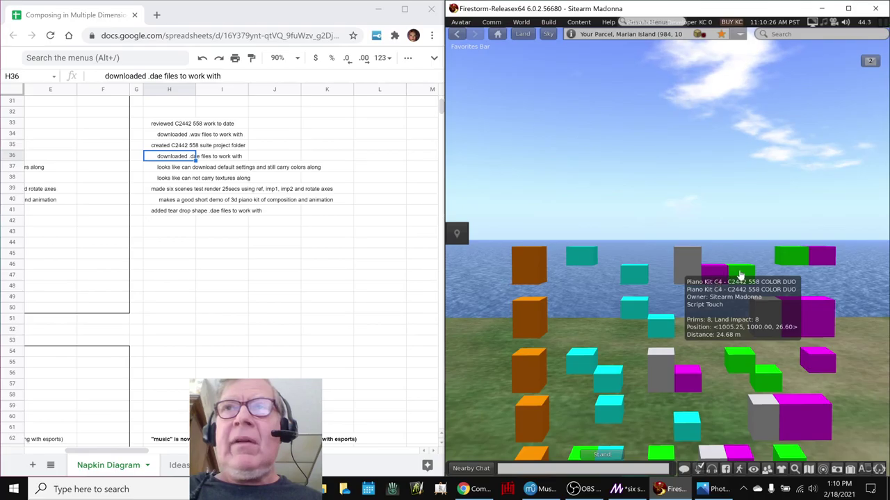
Return to Magic and move the MODELS MIC preview window below the model nodes
click(622, 489)
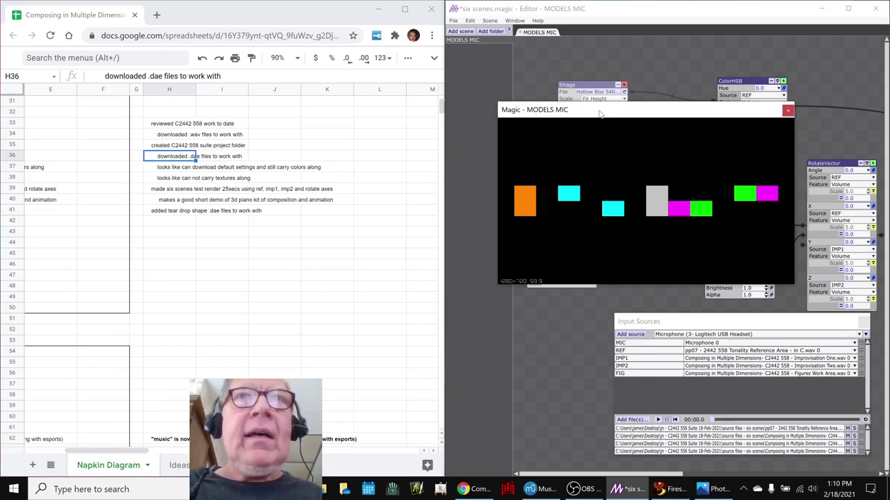
drag(601, 114, 577, 312)
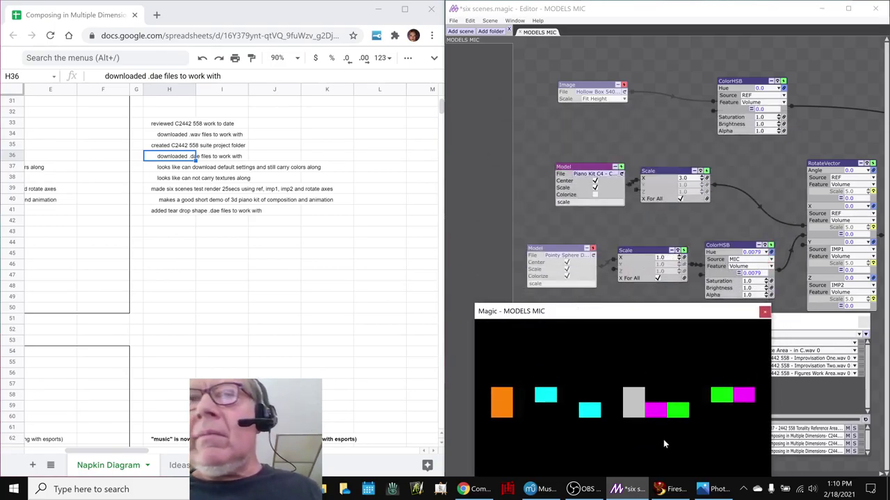
Switch to MuseScore and show the C2442 558 Improvisation One score
click(533, 490)
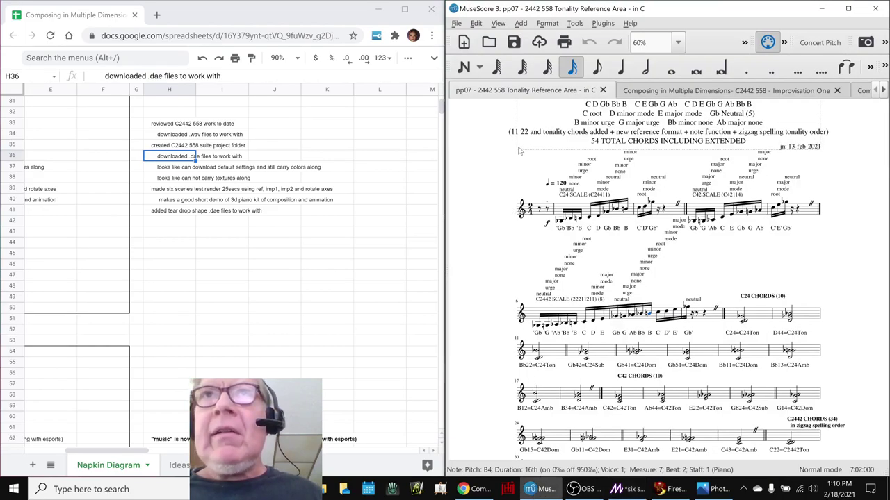
click(656, 94)
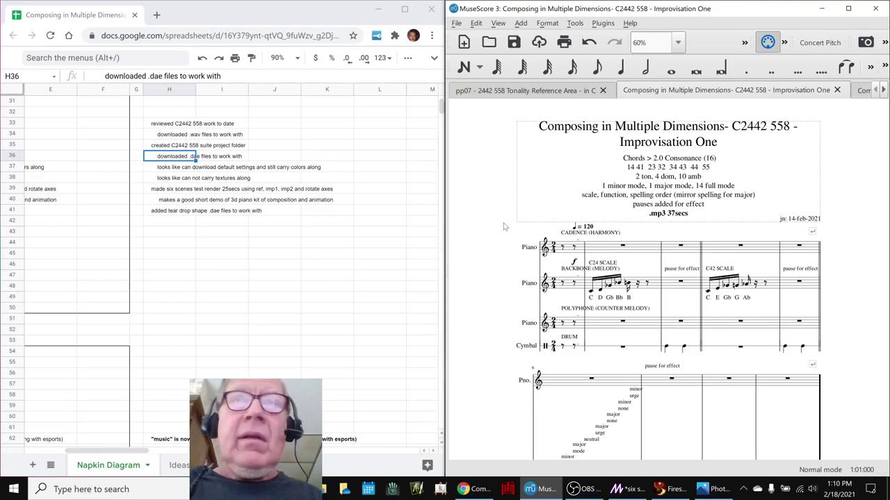
Play the opening of the Improvisation One score from measure 2, then stop playback
click(593, 330)
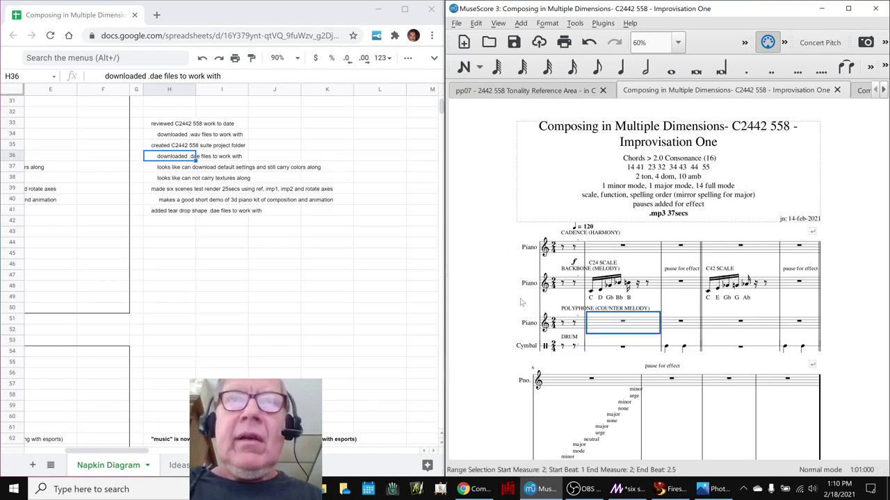
key(space)
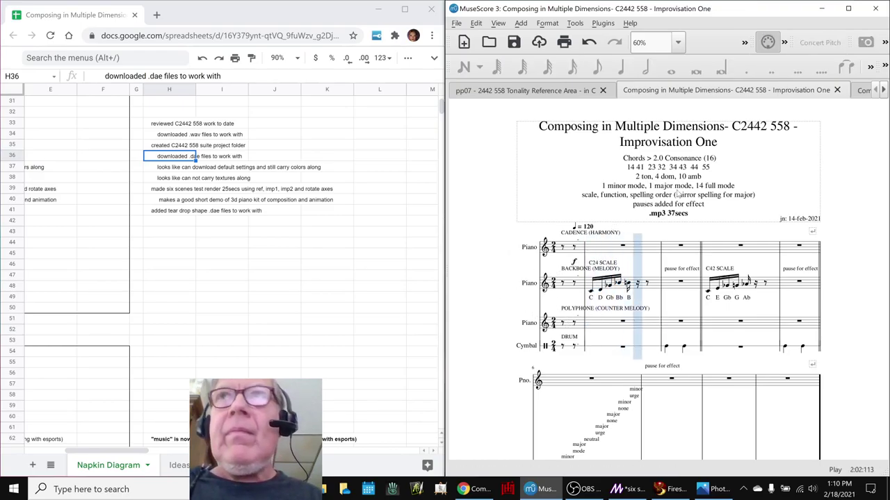
key(space)
Show the C2442 558 Improvisation Two score, and play its opening cadence briefly before stopping
click(865, 91)
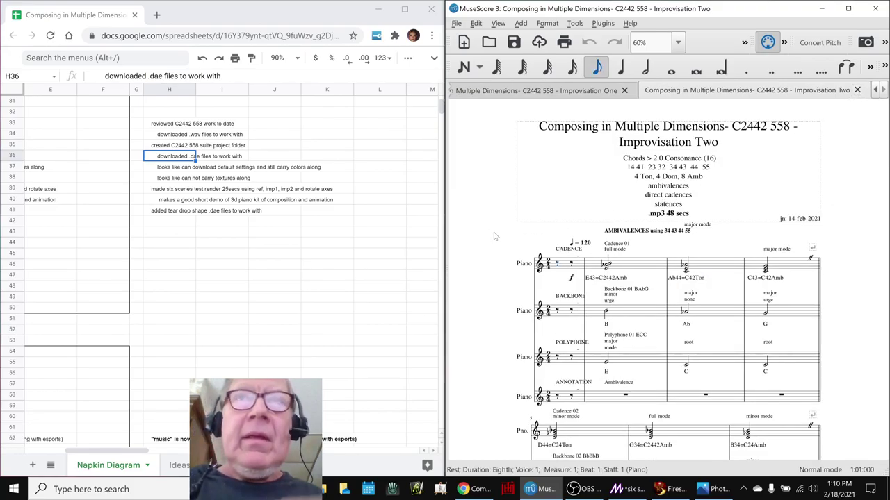
key(space)
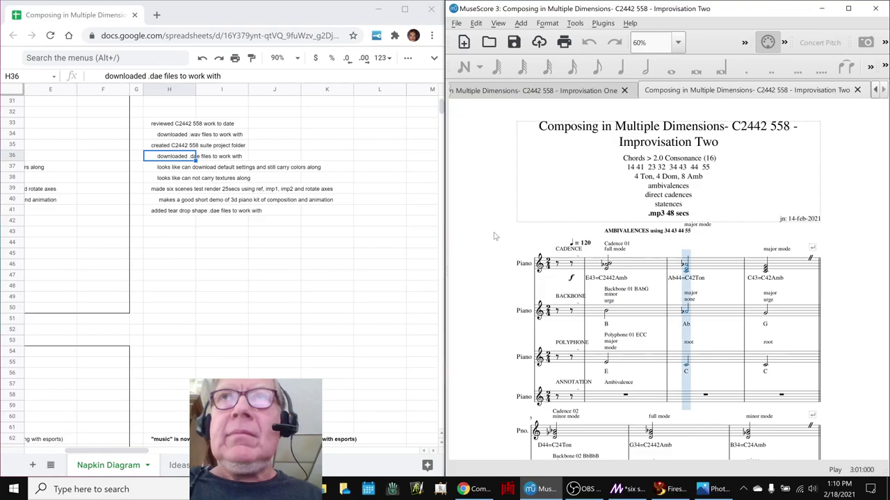
key(space)
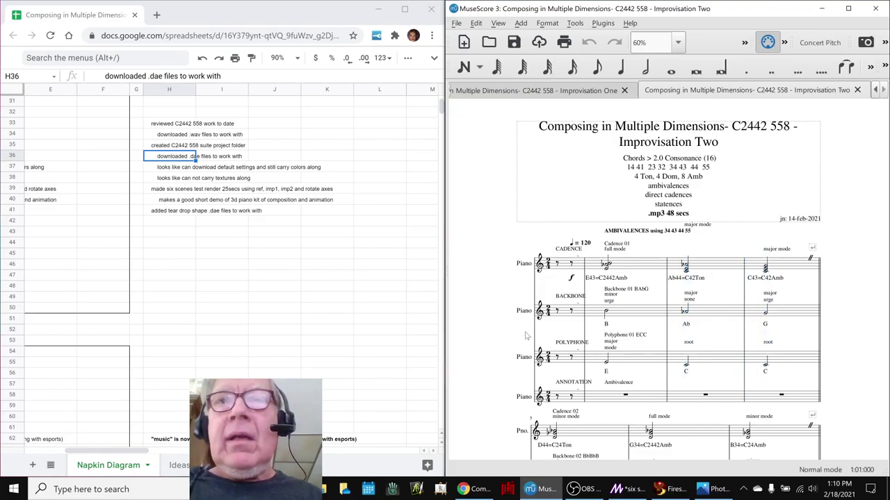
Switch to Magic, move the RotateVector node closer to the Scale nodes, and place the MODELS MIC preview over the lower nodes
click(633, 490)
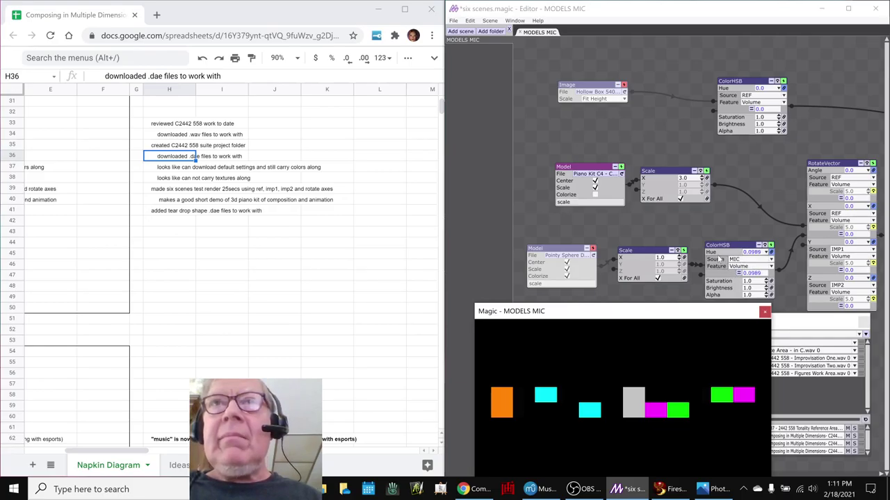
drag(824, 164, 791, 114)
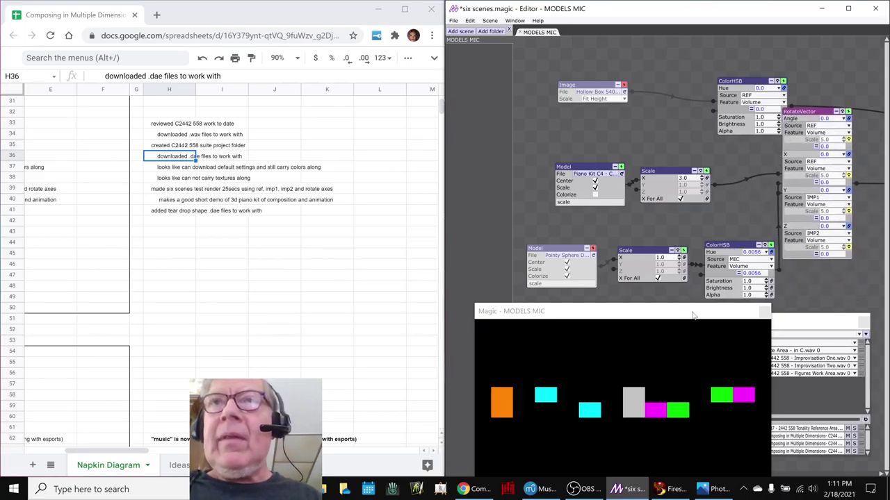
drag(692, 316, 723, 315)
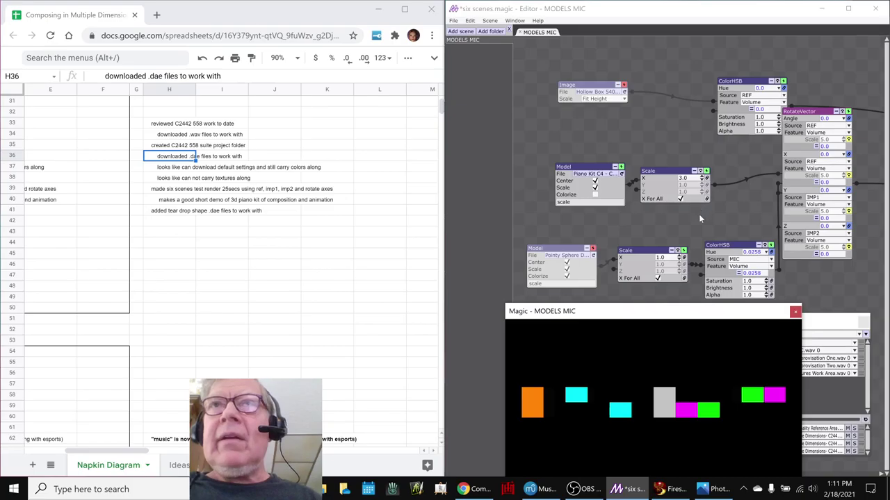
drag(682, 320, 723, 205)
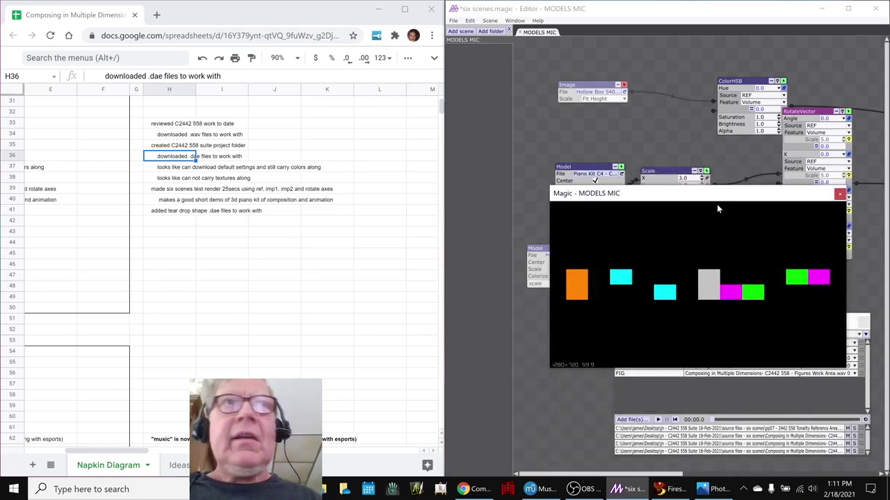
Select the spreadsheet note in H41 about the added tear drop shape .dae files, and switch to Firestorm
click(159, 214)
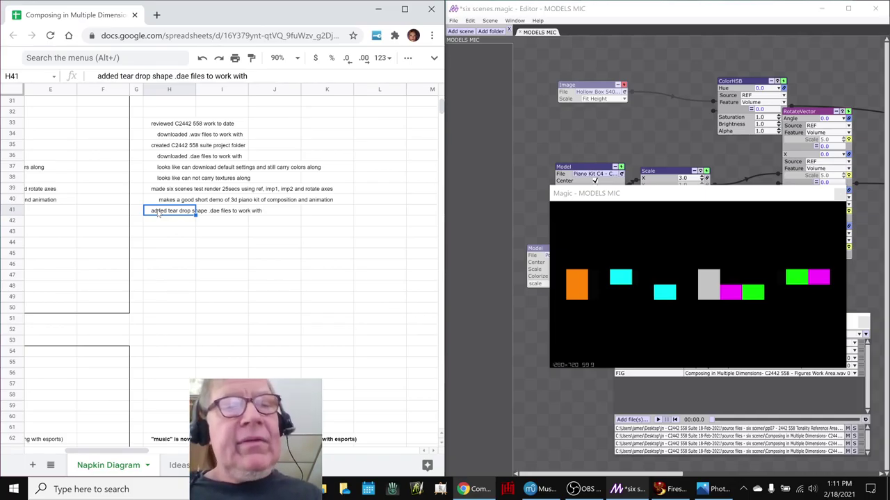
click(547, 430)
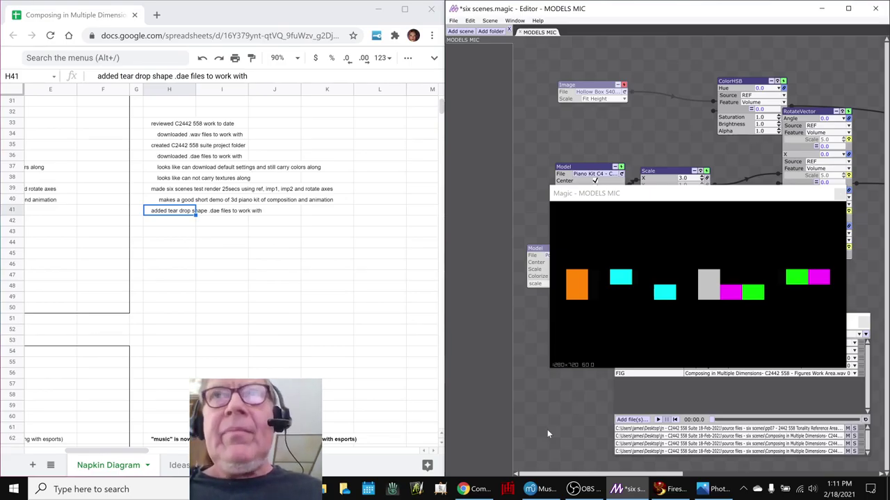
click(672, 491)
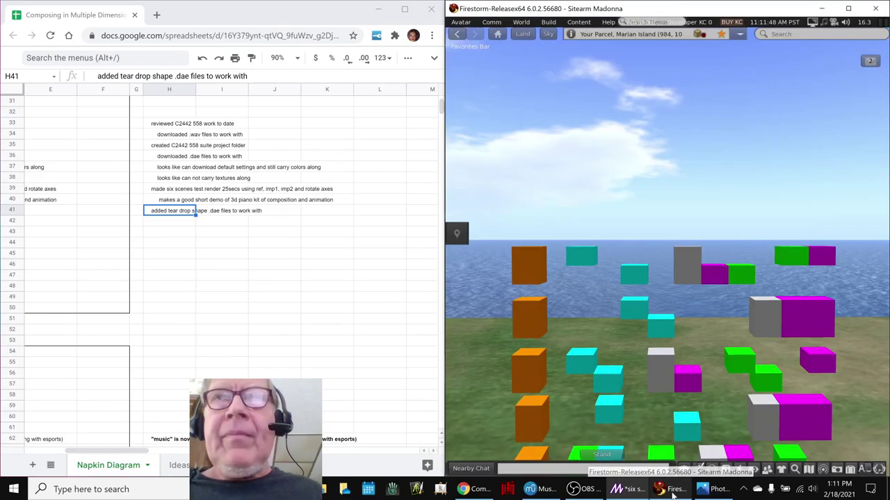
Examine the white stacked rings and the chain-link shapes on the grass beyond the piano kit blocks
alt+click(533, 365)
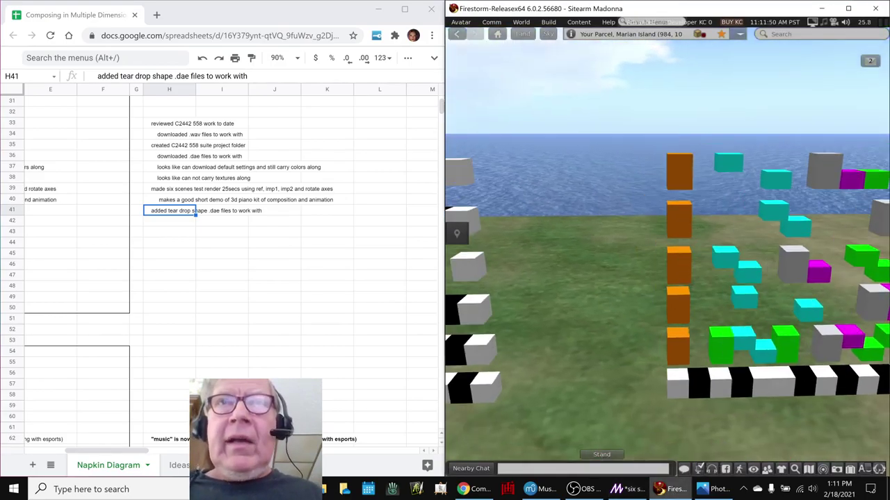
alt+click(481, 232)
alt+click(480, 232)
alt+drag(563, 300, 668, 253)
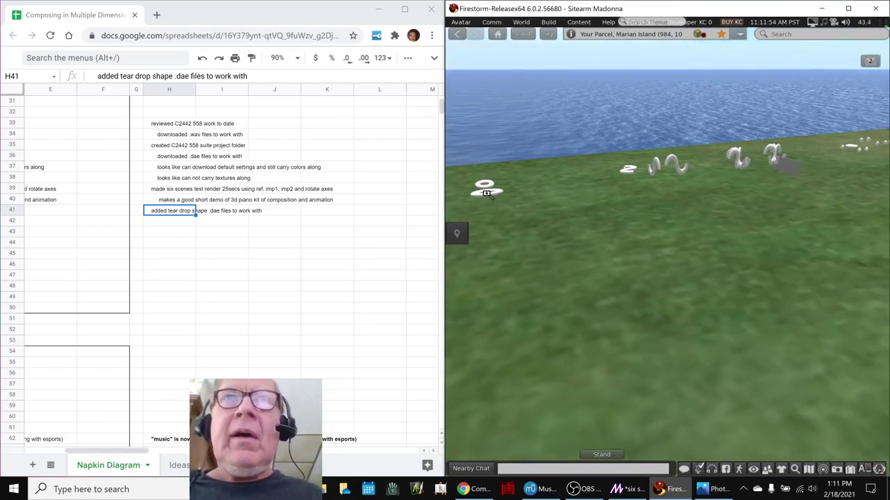
alt+drag(487, 191, 487, 118)
key(Escape)
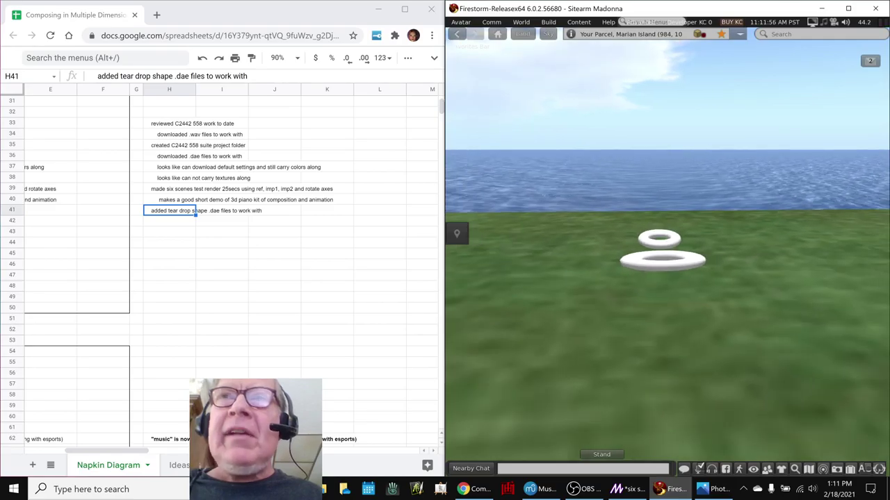
alt+drag(657, 261, 698, 259)
alt+drag(639, 207, 638, 139)
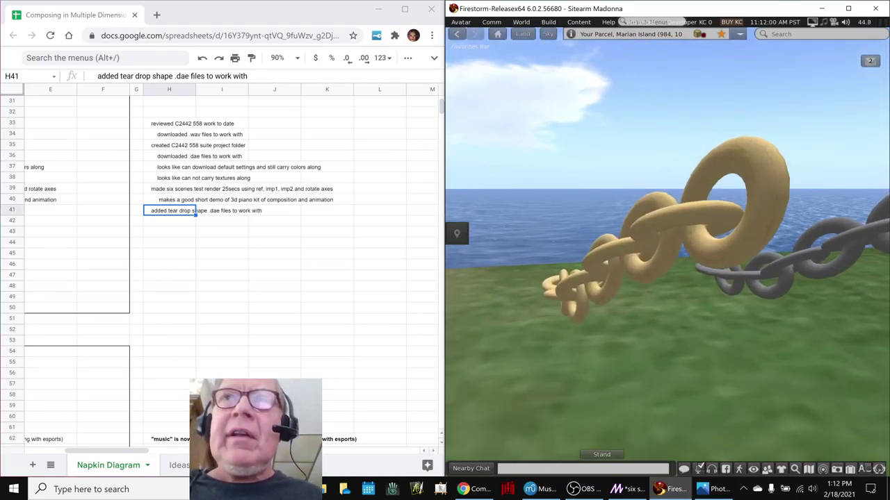
key(Escape)
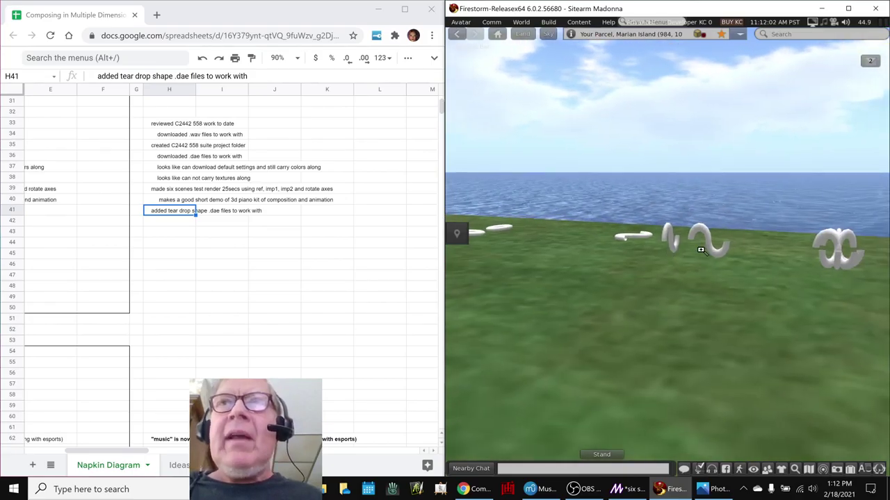
Inspect the clustered half-ring shapes and the white tear drop shapes further along the row
alt+click(843, 255)
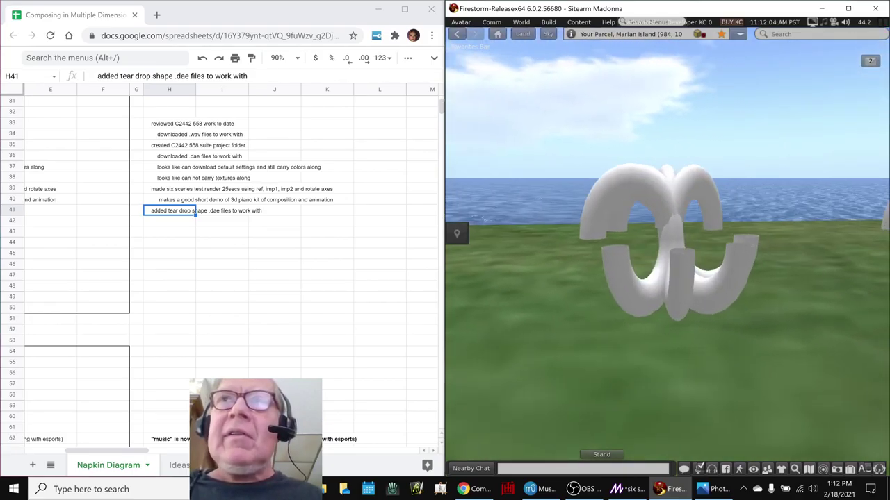
alt+drag(667, 230, 667, 253)
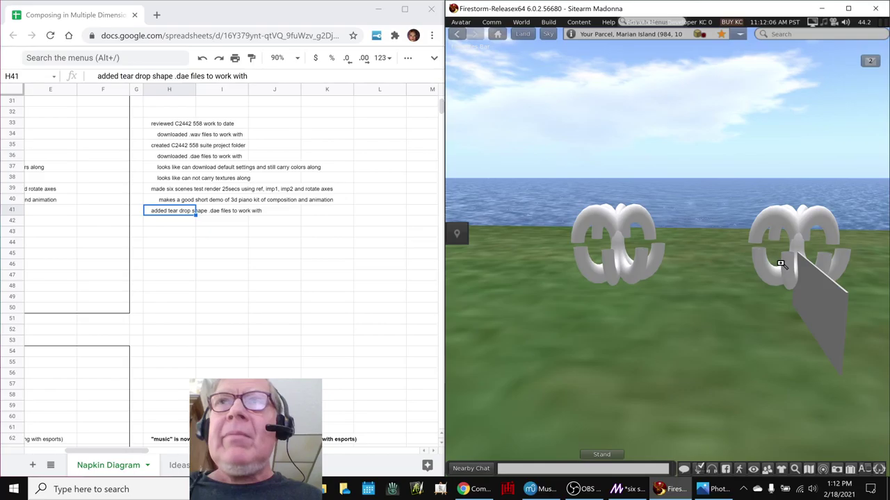
alt+drag(783, 265, 668, 362)
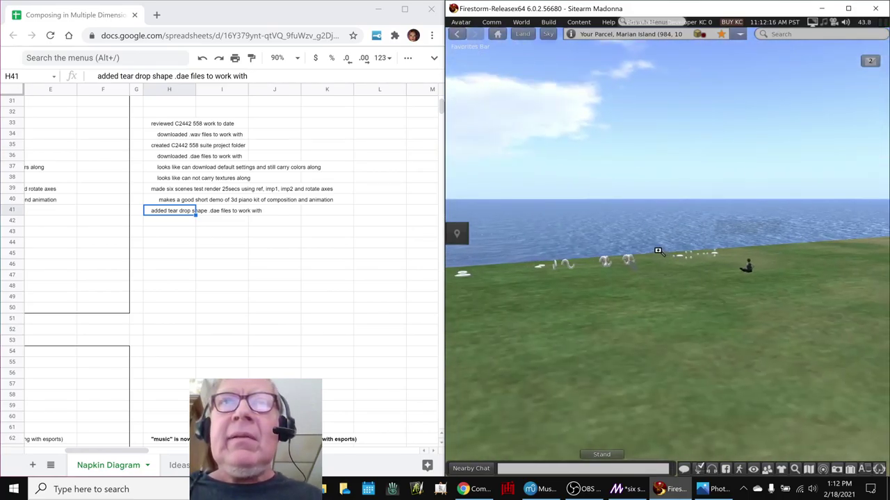
alt+drag(680, 258, 686, 236)
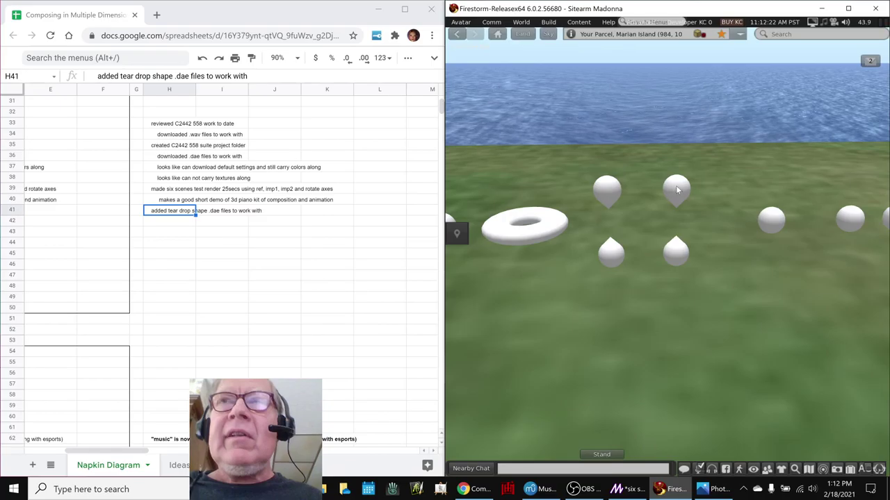
Switch to Magic and move the MODELS MIC preview window just above the Input Sources window
click(625, 490)
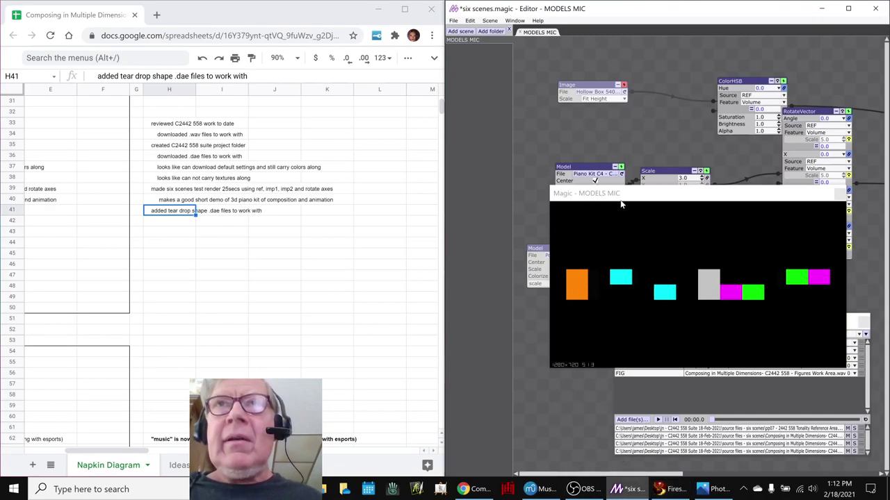
drag(622, 204, 656, 58)
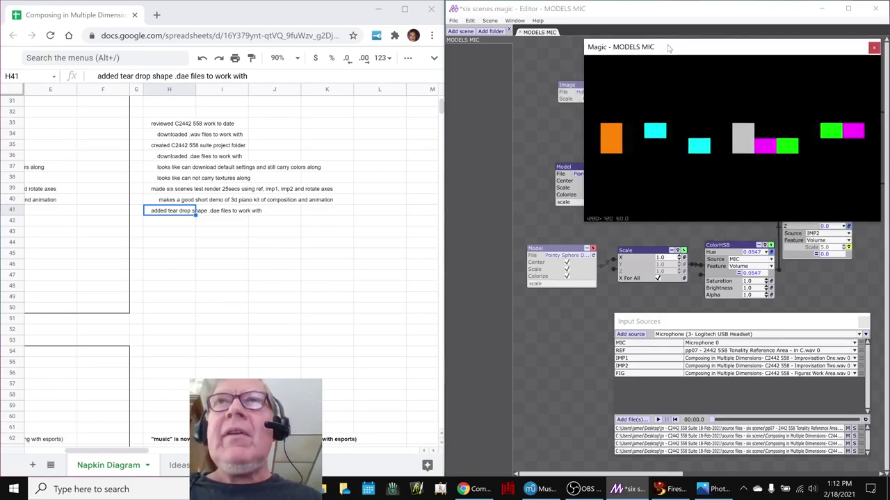
drag(668, 47, 596, 128)
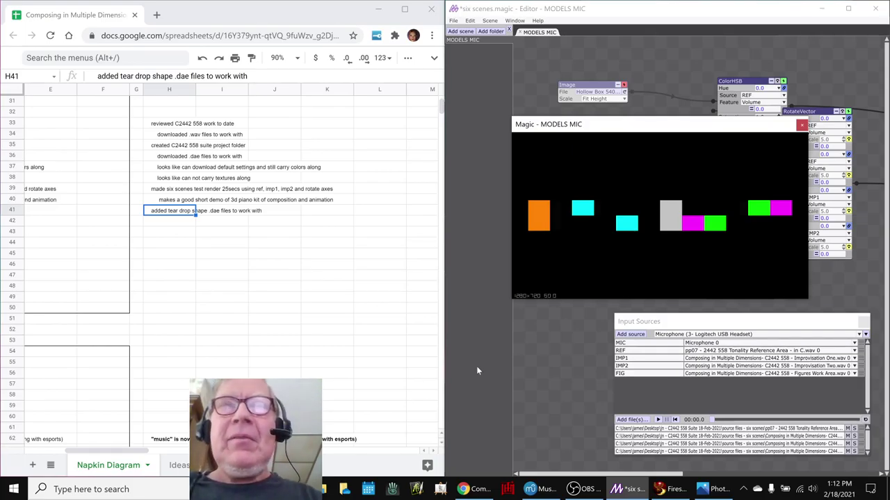
Play the input source audio with the piano kit preview in view, then rewind to 00:00.0 and replay it
key(space)
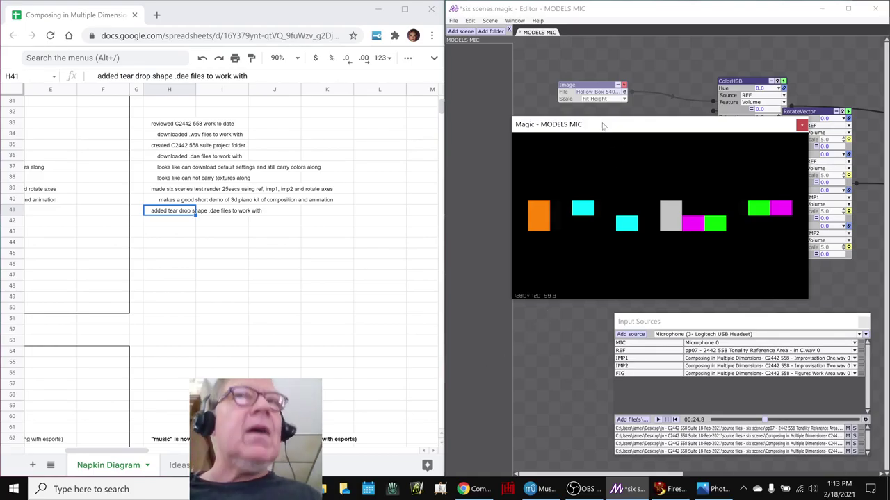
drag(603, 126, 586, 142)
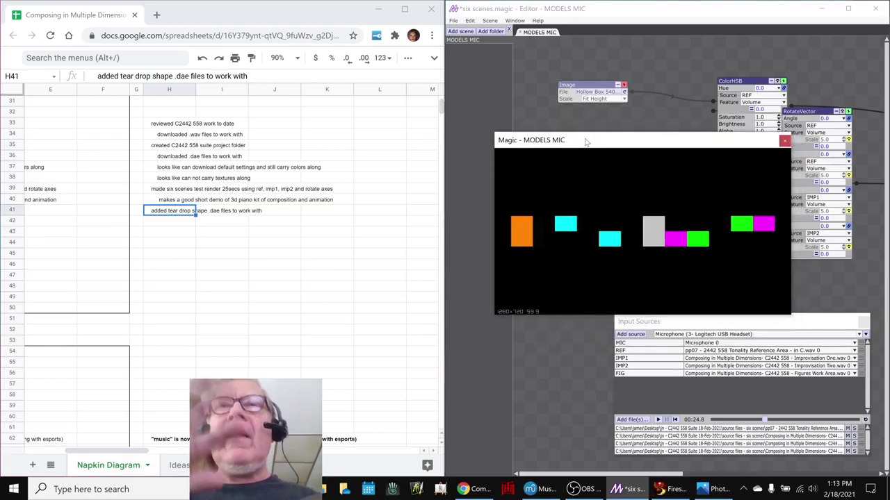
key(Home)
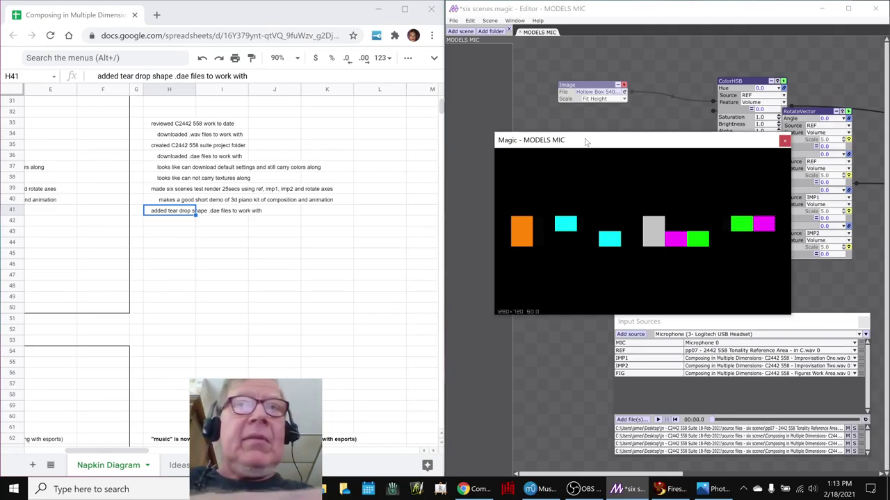
key(space)
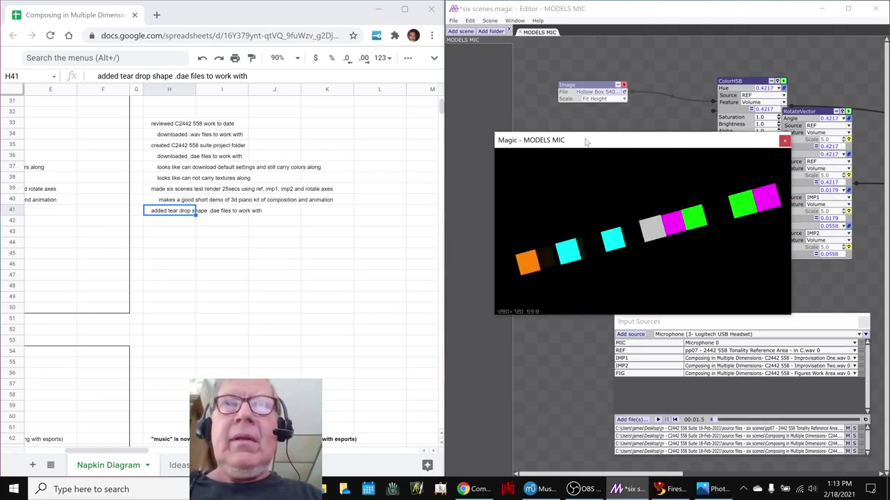
Switch to MuseScore, show the 2442 558 Tonality Reference Area score, and play it from the first C24 scale note
click(538, 490)
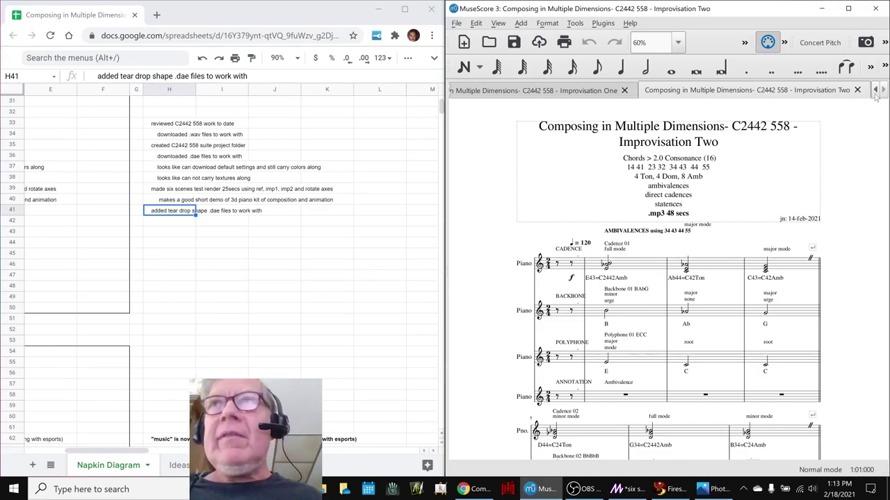
click(875, 91)
click(874, 90)
click(561, 90)
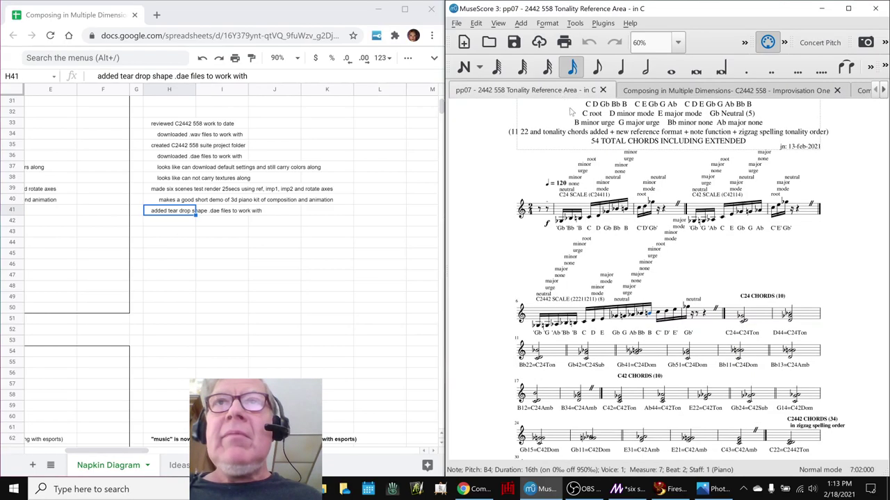
click(560, 222)
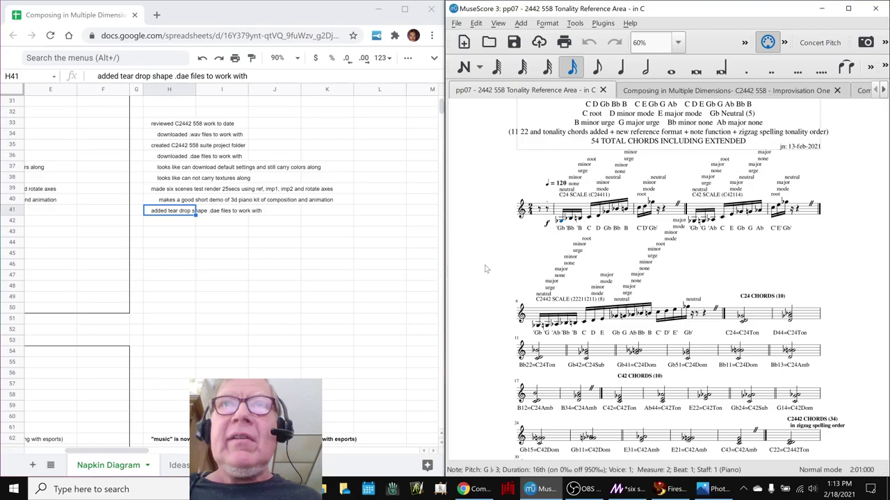
key(space)
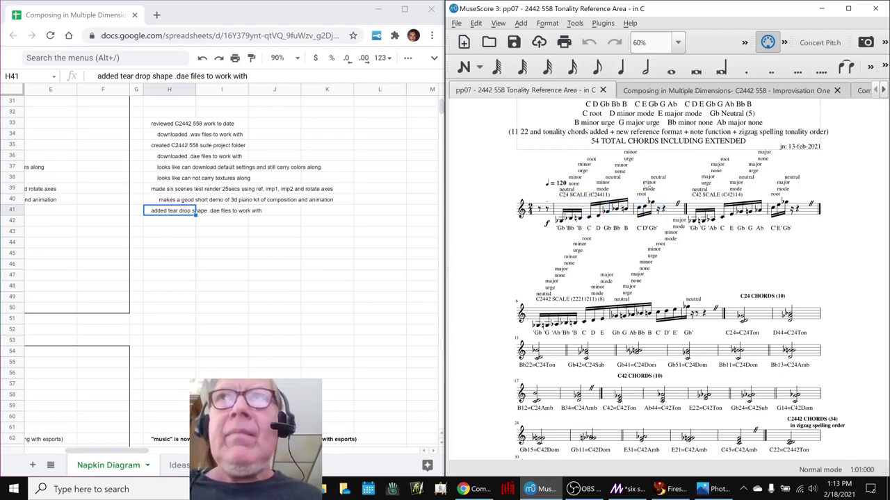
Show the Improvisation One score and play the C24 scale from its first note C, then stop
click(707, 91)
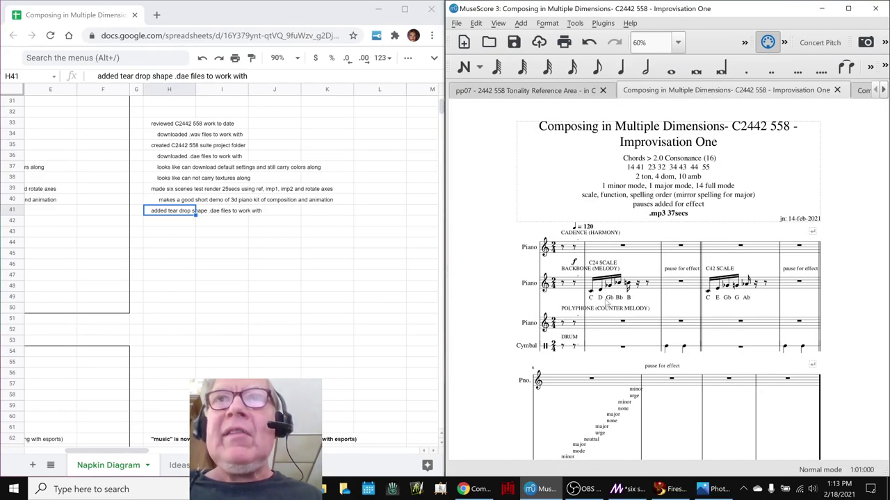
click(592, 293)
key(space)
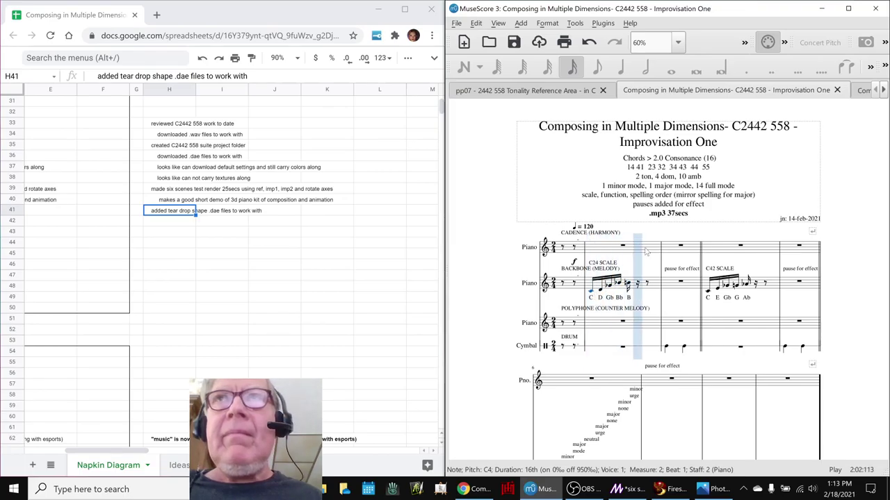
key(space)
Show the Improvisation Two score, play it from the first Cadence 01 chord, then stop playback and clear the selection
click(861, 92)
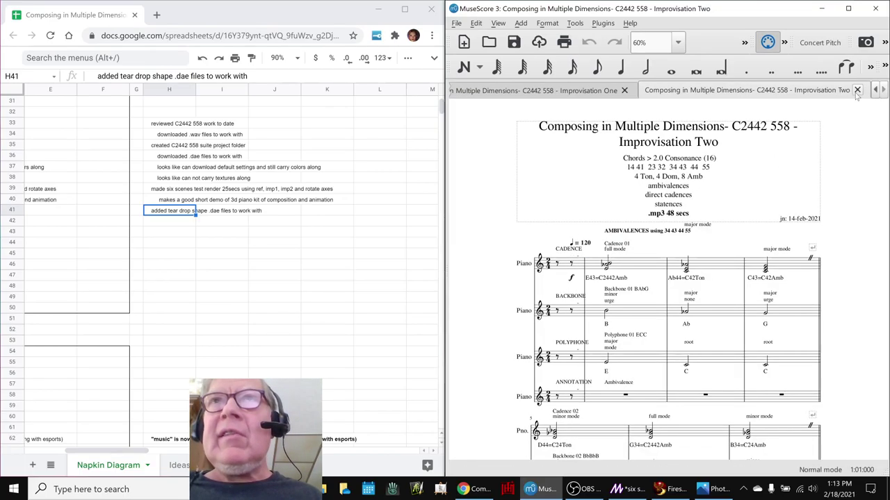
click(634, 269)
key(space)
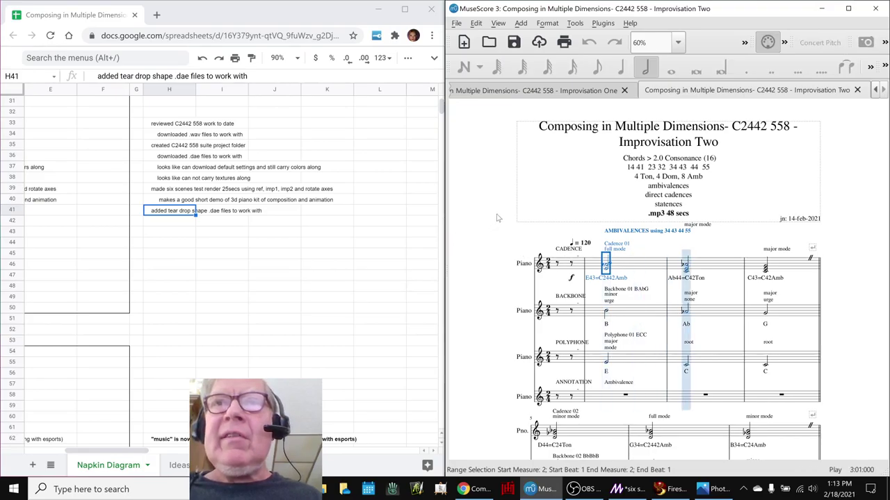
key(space)
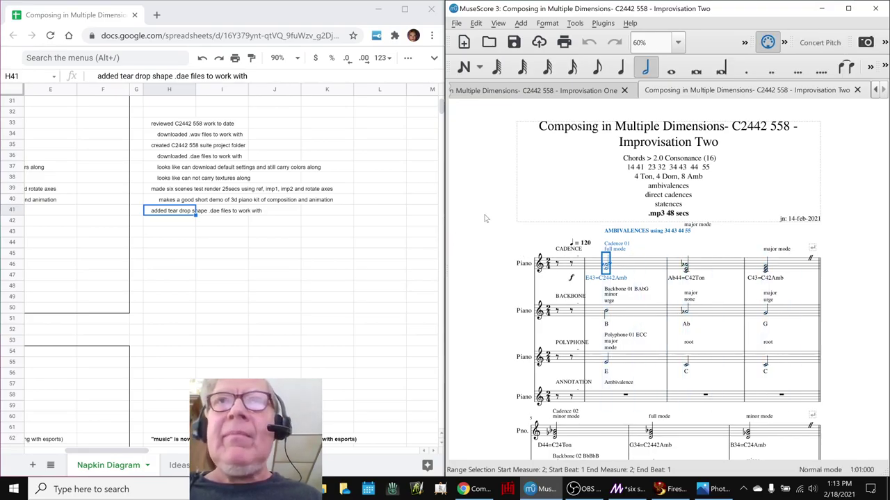
click(485, 218)
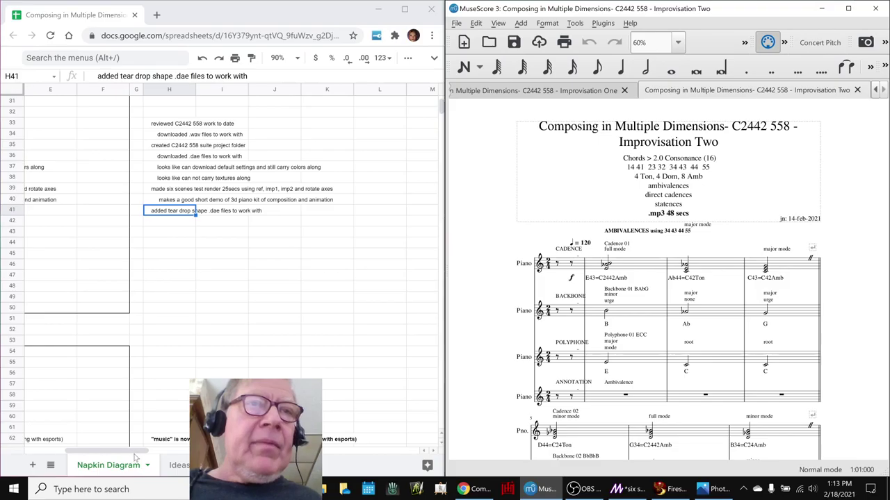
Review the Ideas Next Time entries in B44 and B45 of the Napkin Diagram sheet, then the Acknowledgements entry beneath them
drag(136, 452, 97, 452)
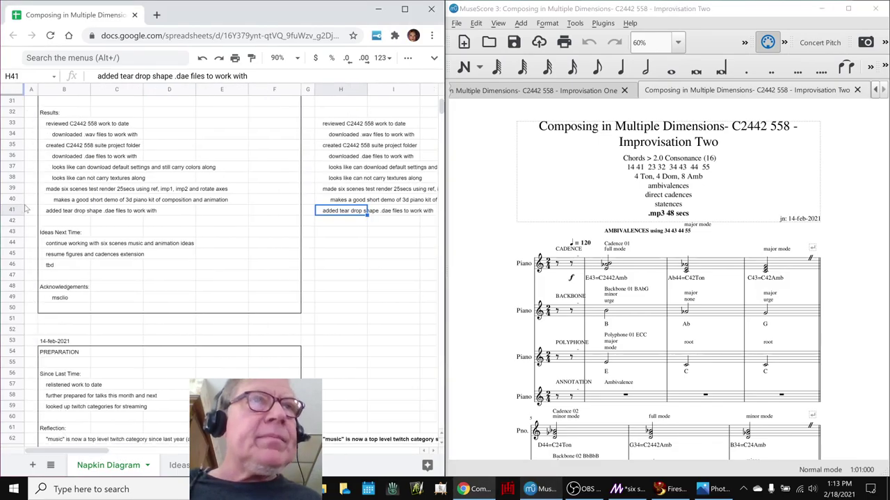
click(53, 244)
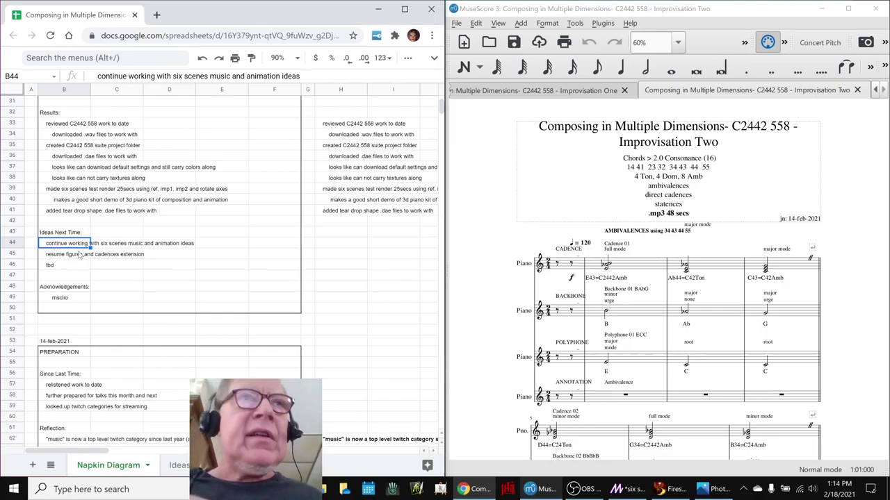
click(77, 256)
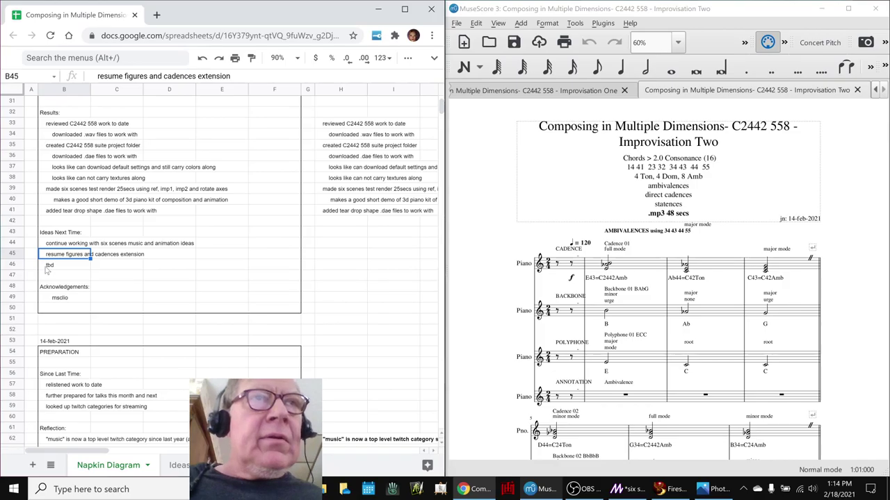
click(63, 300)
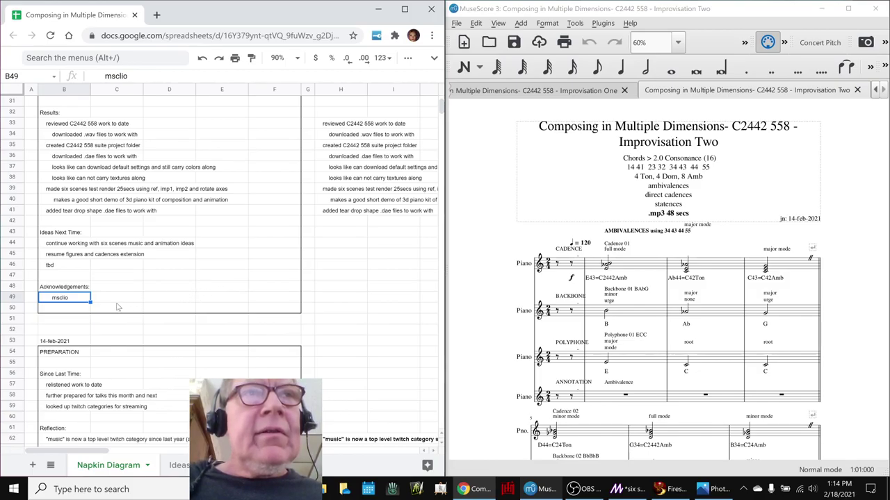
click(69, 311)
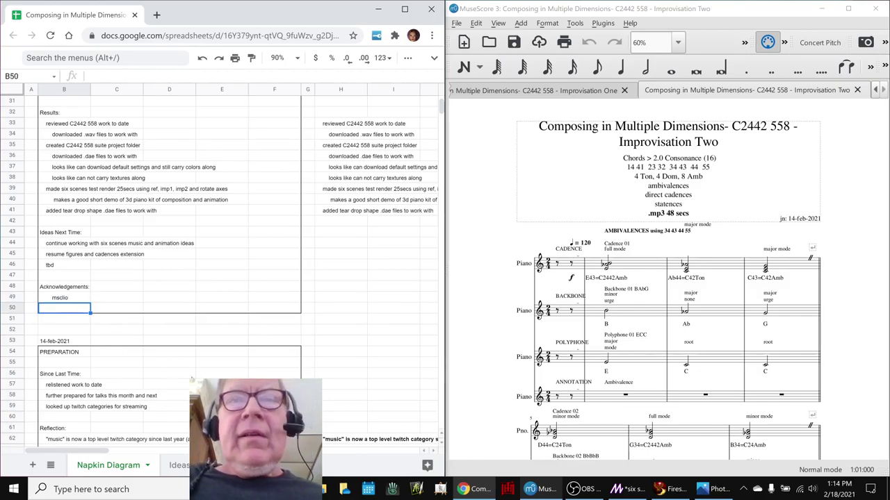
Switch to OBS to bring up its streaming controls
click(586, 491)
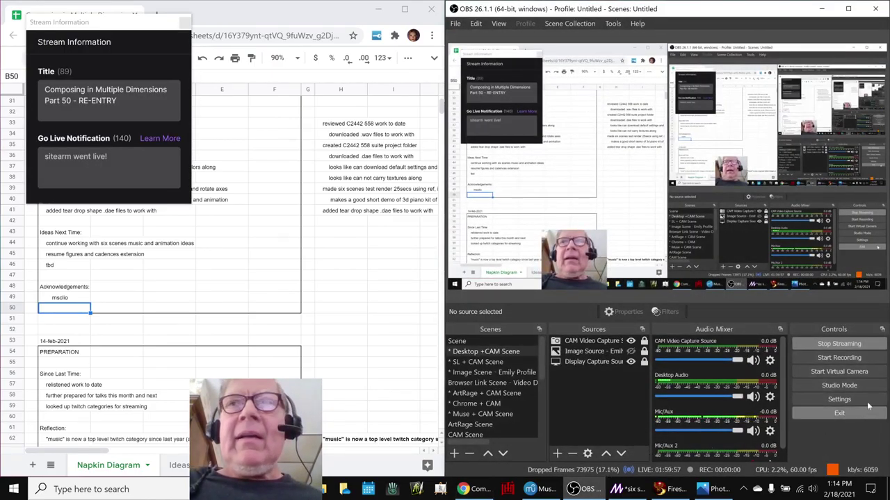